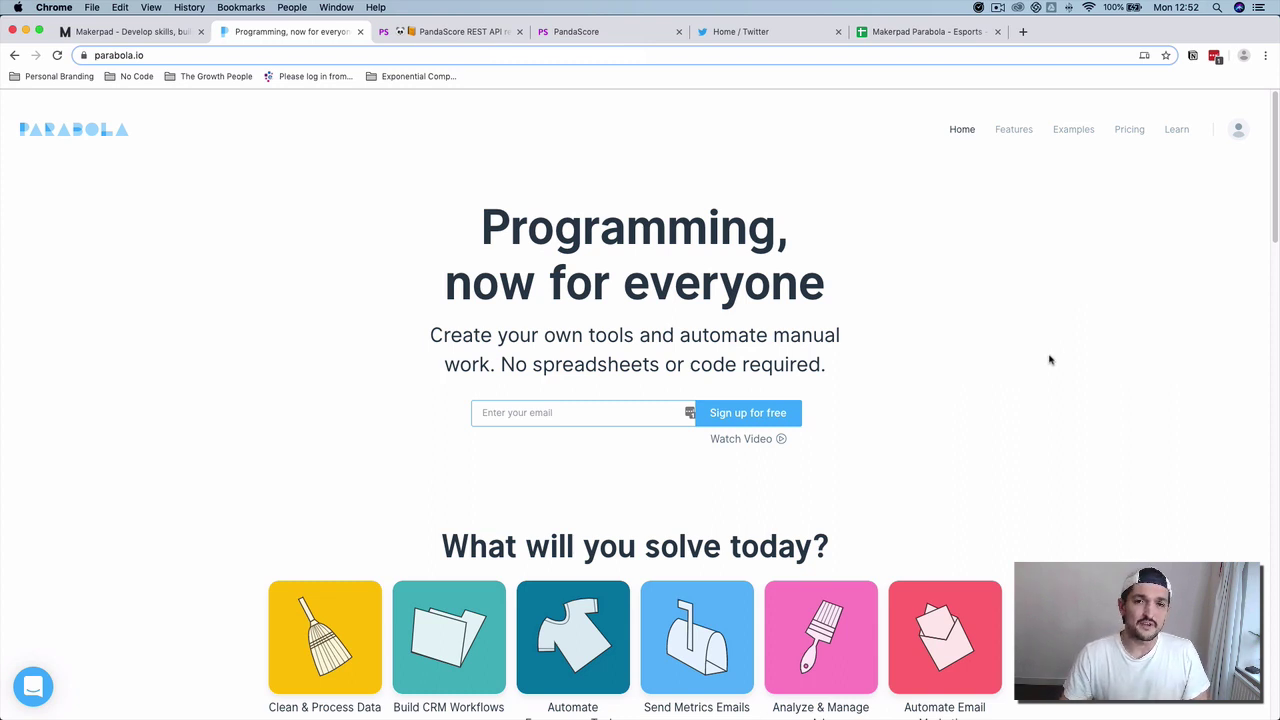
Look over PandaScore's LoL players docs and dashboard, then go back to the PandaScore home page
click(450, 36)
click(598, 34)
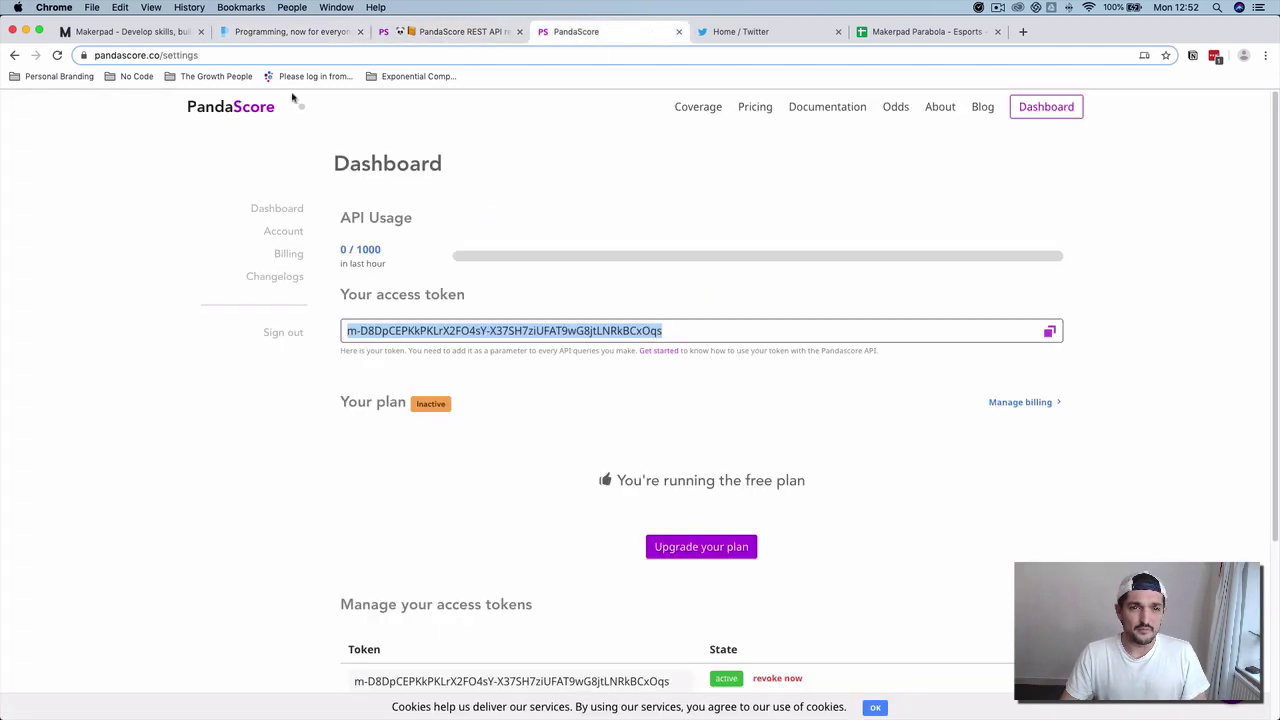
click(236, 112)
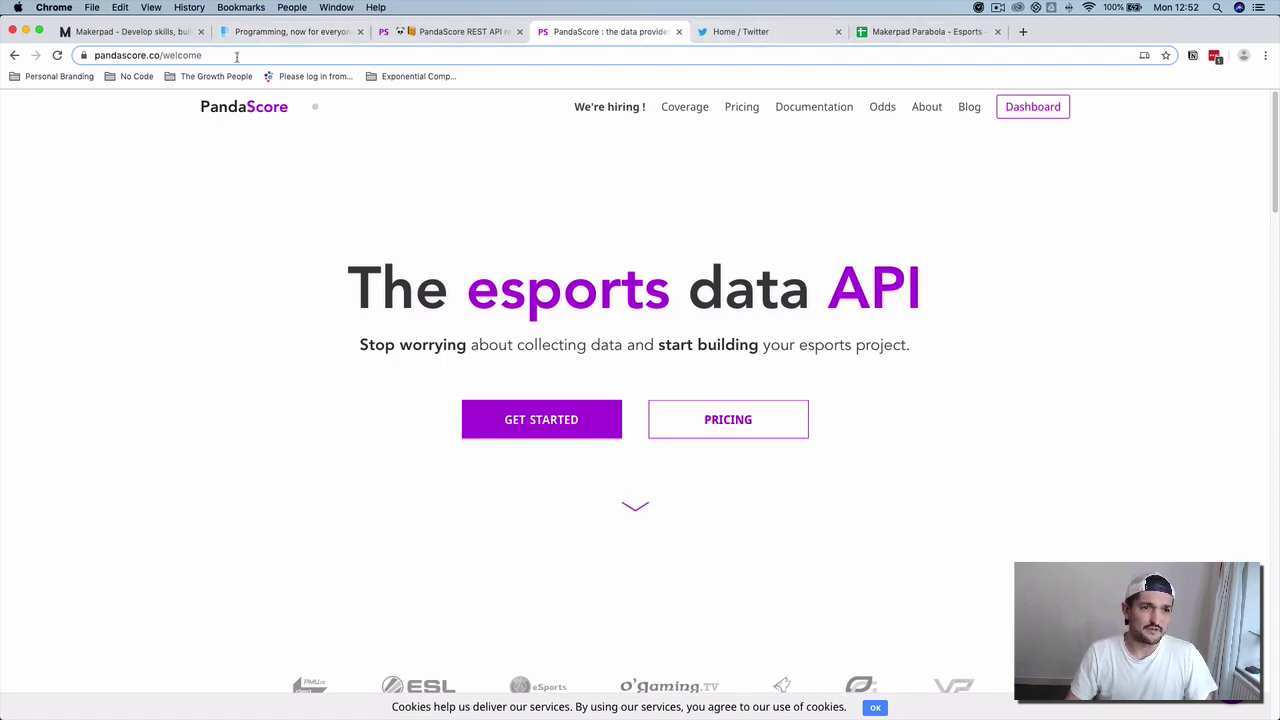
Close the Twitter tab and open the Makerpad - Esports flow from My Flows in Parabola
click(839, 32)
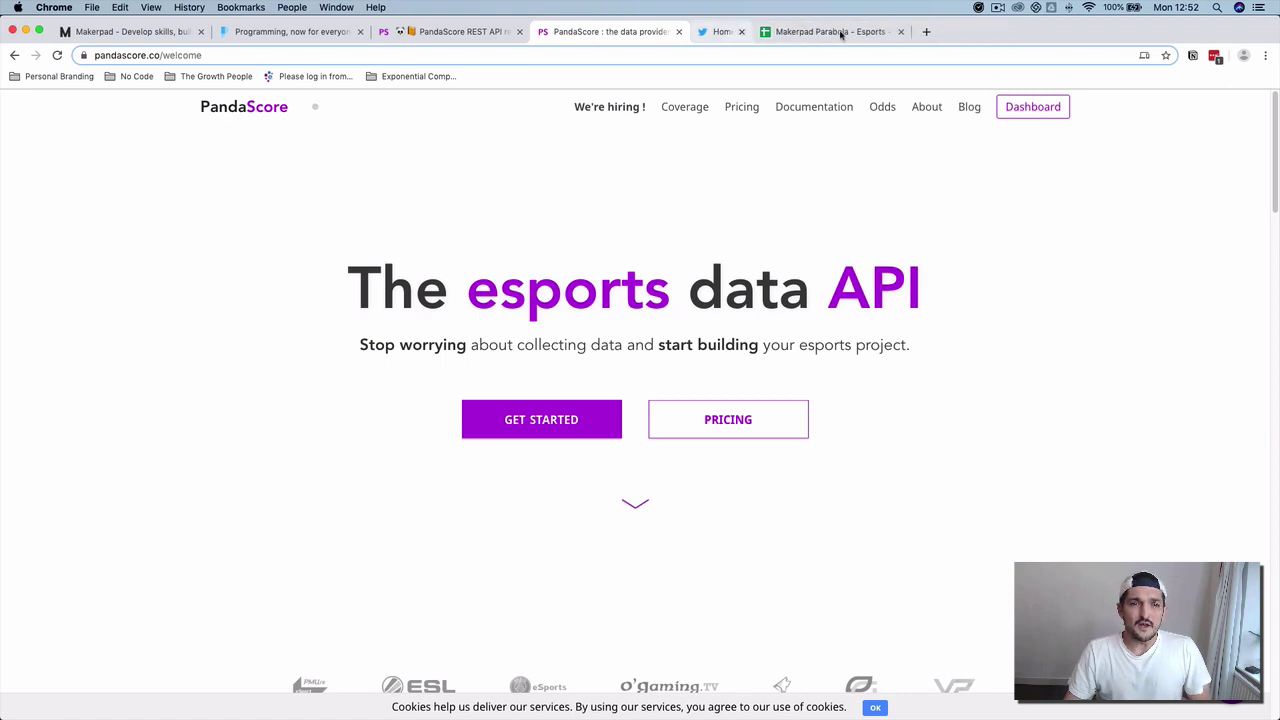
click(283, 31)
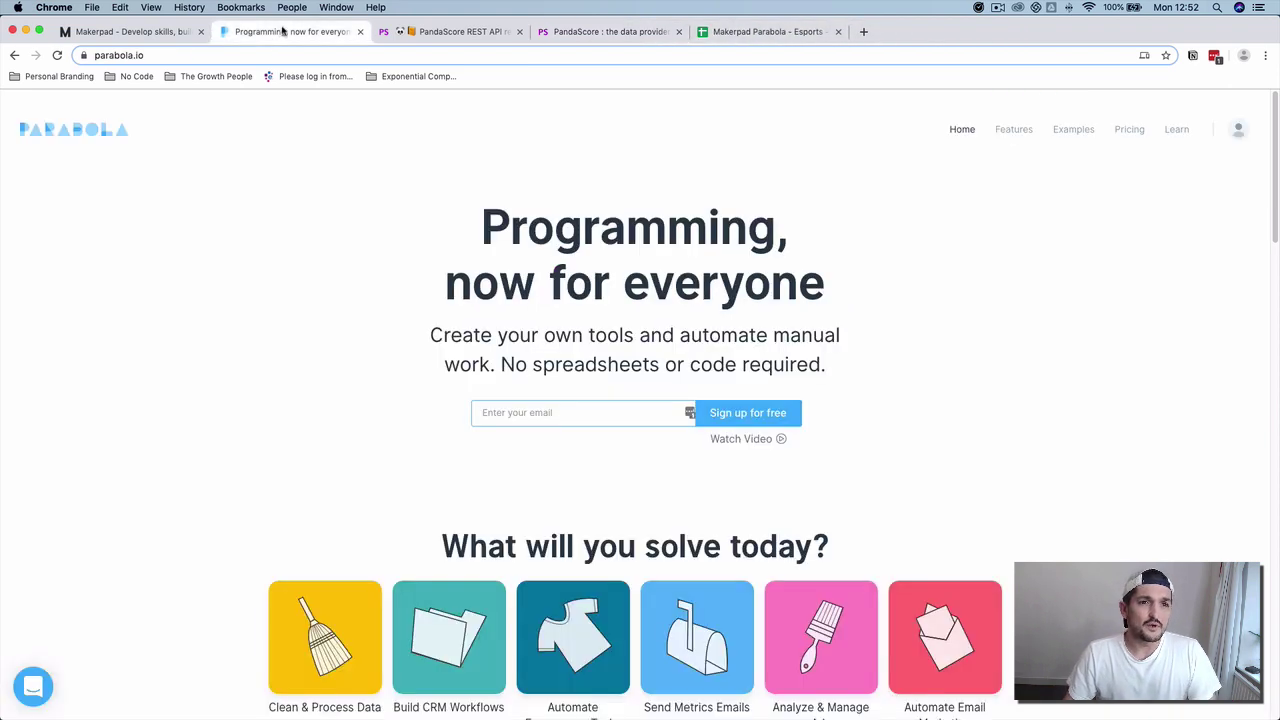
click(1240, 131)
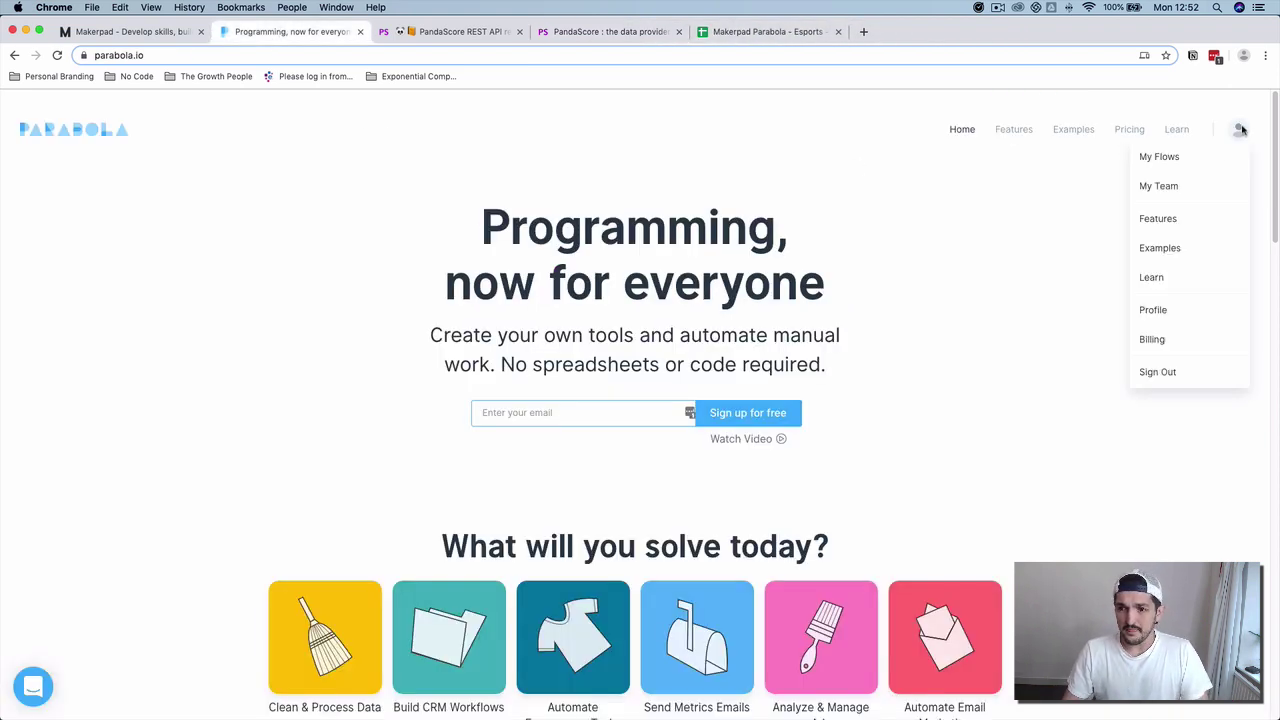
click(1192, 160)
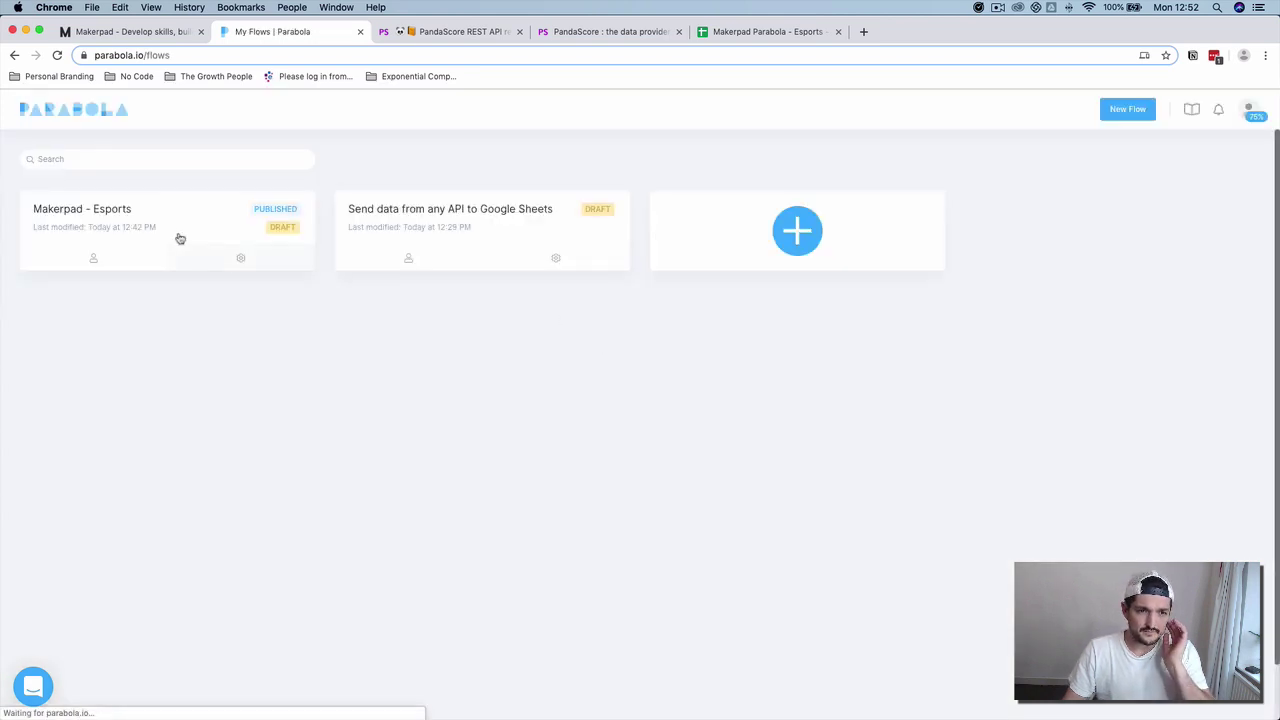
click(556, 259)
click(751, 198)
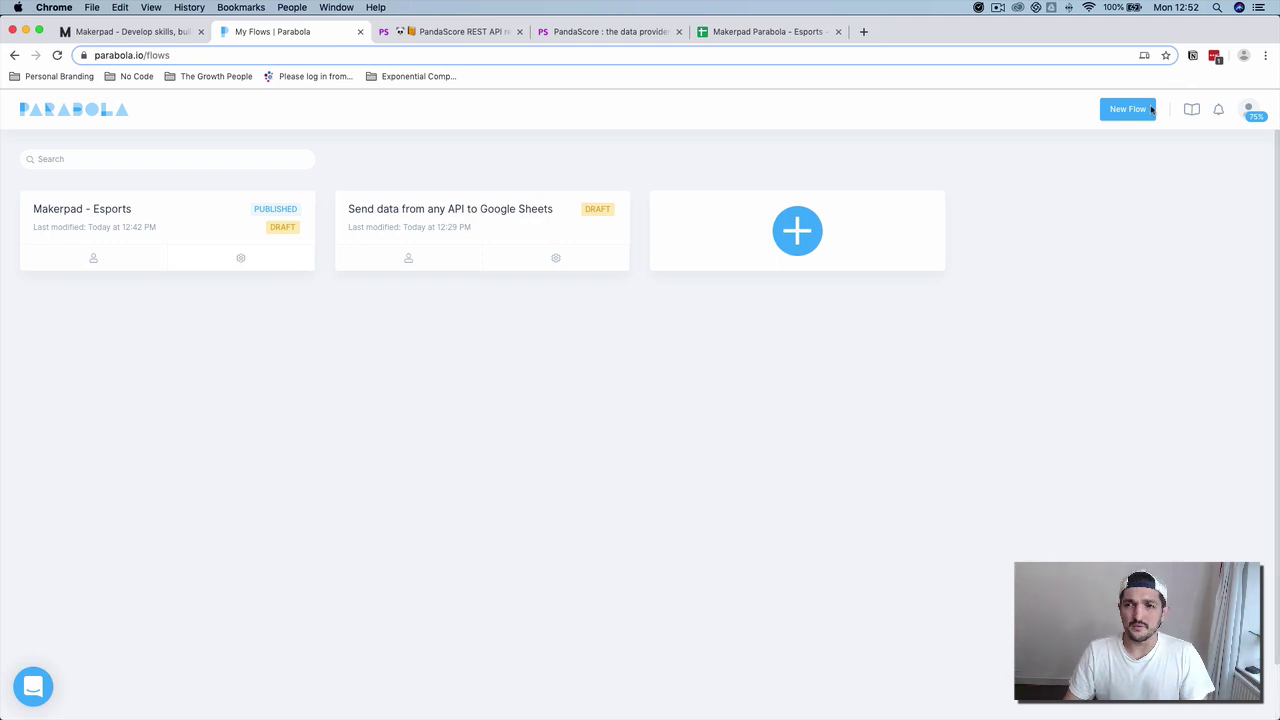
click(147, 218)
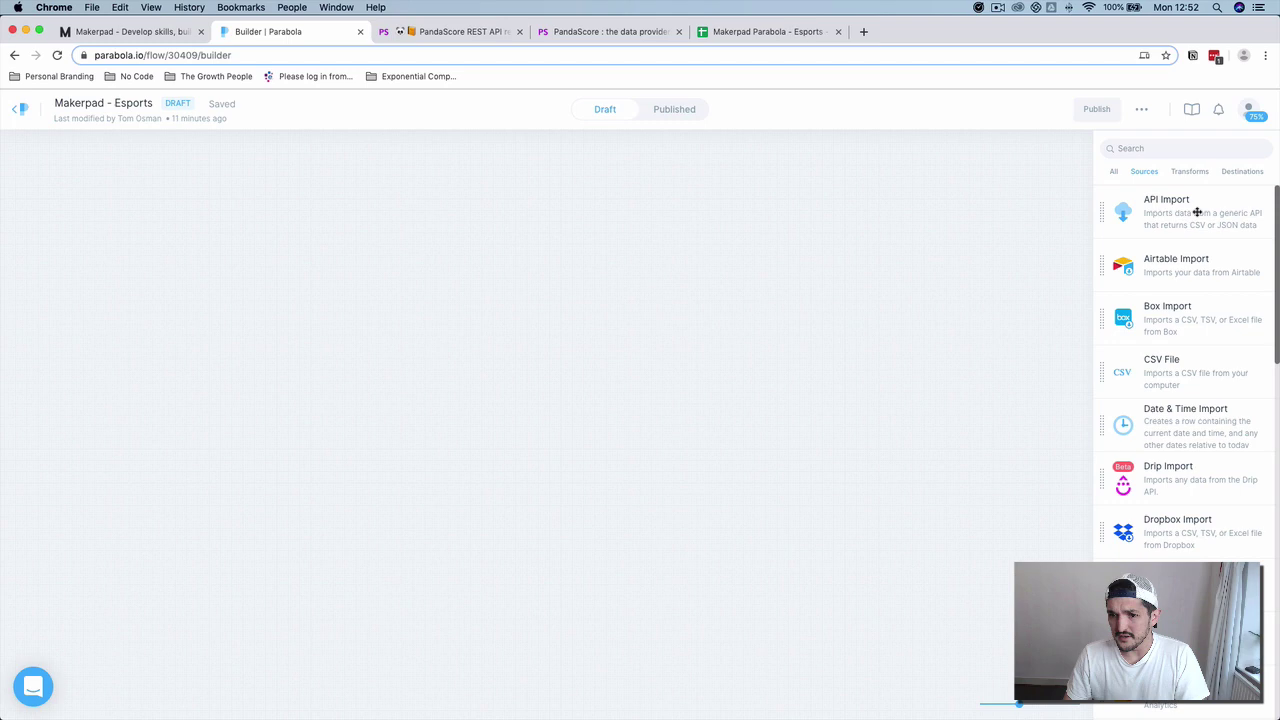
Drag an API Import step onto the canvas and open its settings at the endpoint URL field
drag(1197, 212, 293, 363)
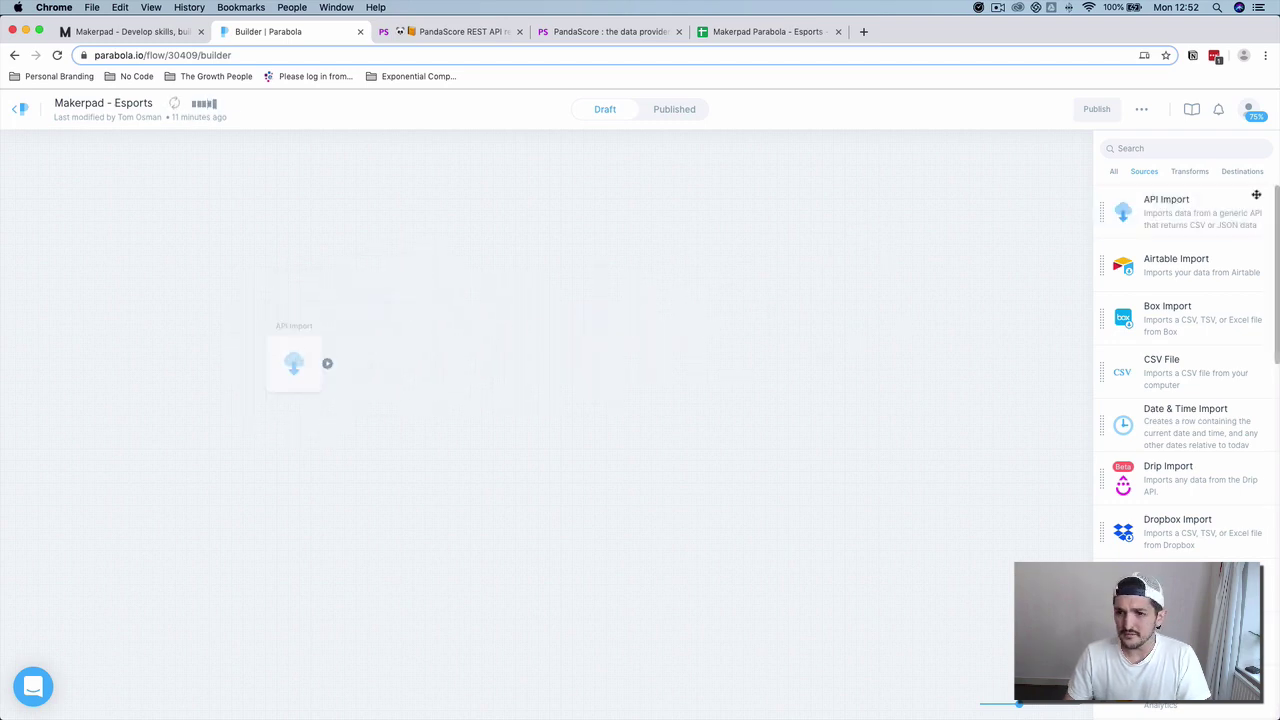
double_click(293, 363)
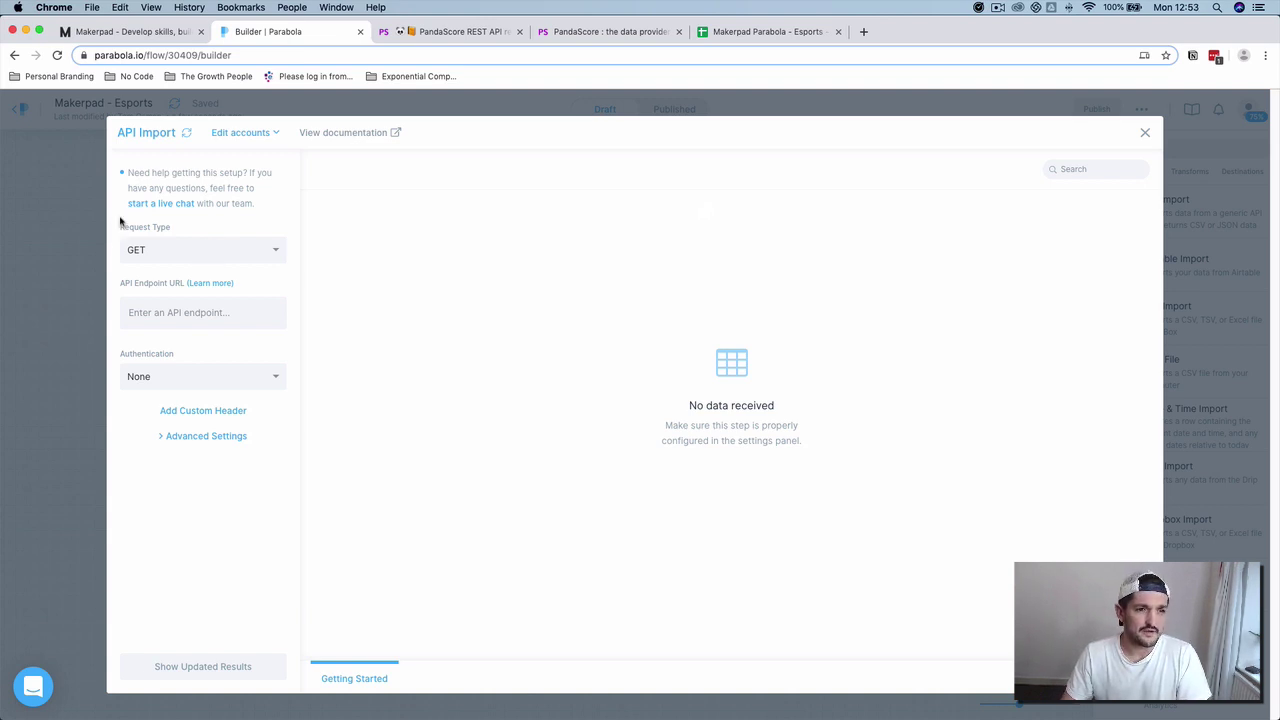
click(203, 310)
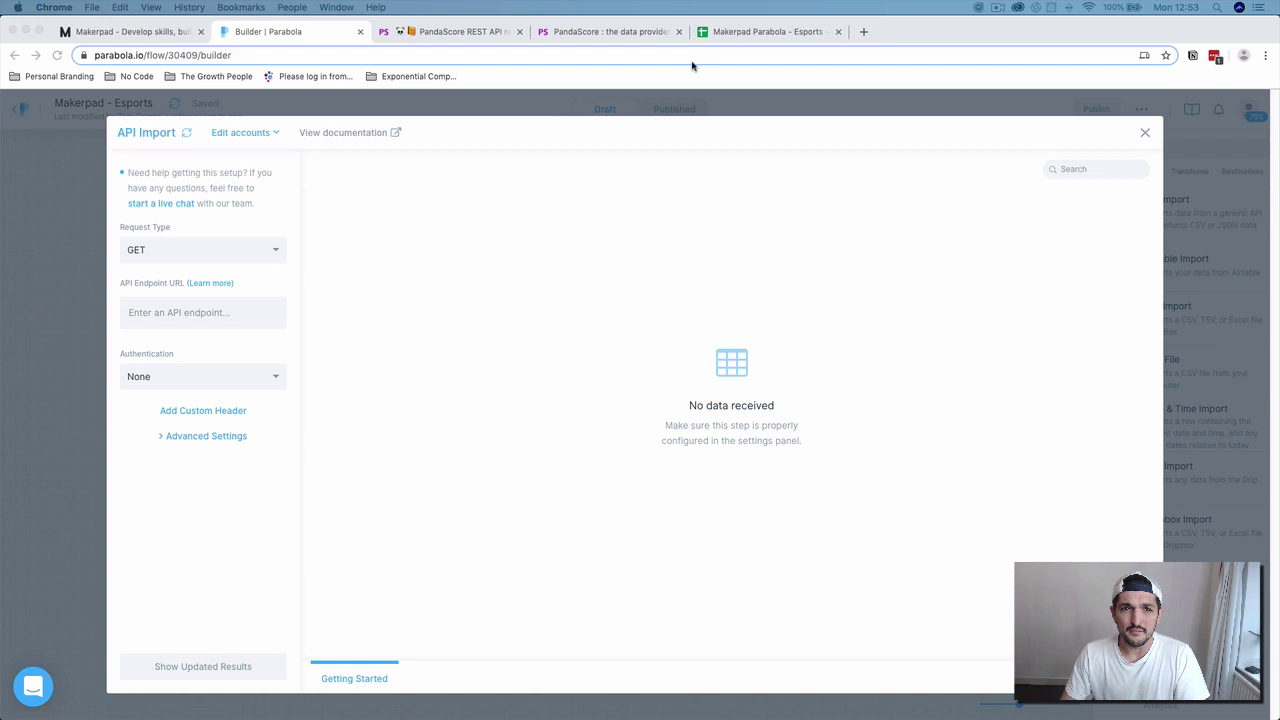
click(590, 33)
click(463, 31)
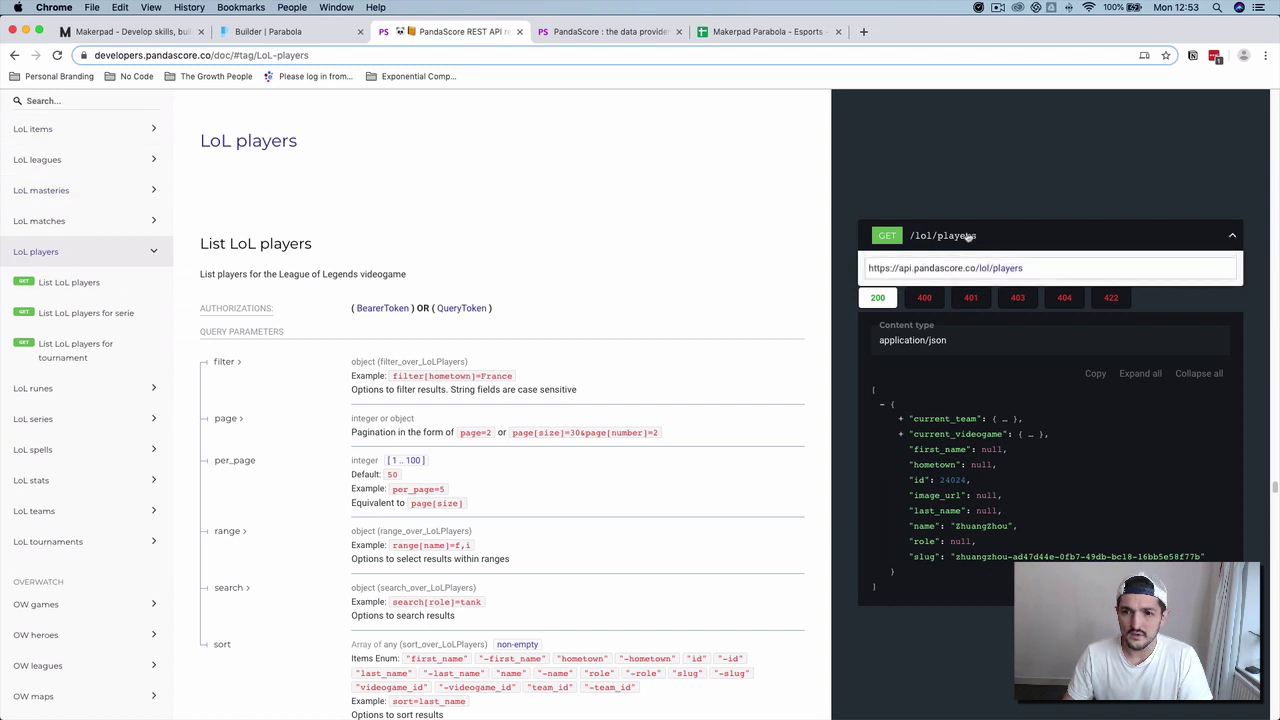
drag(992, 271, 899, 236)
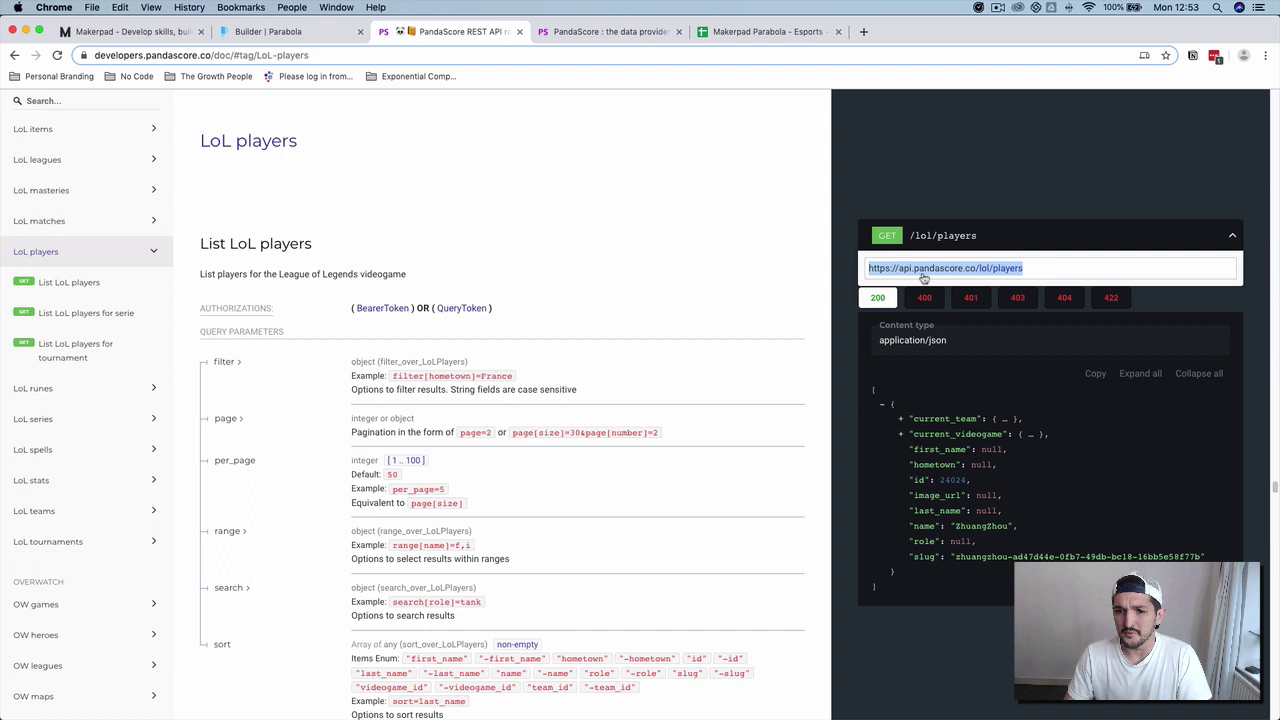
key(super+c)
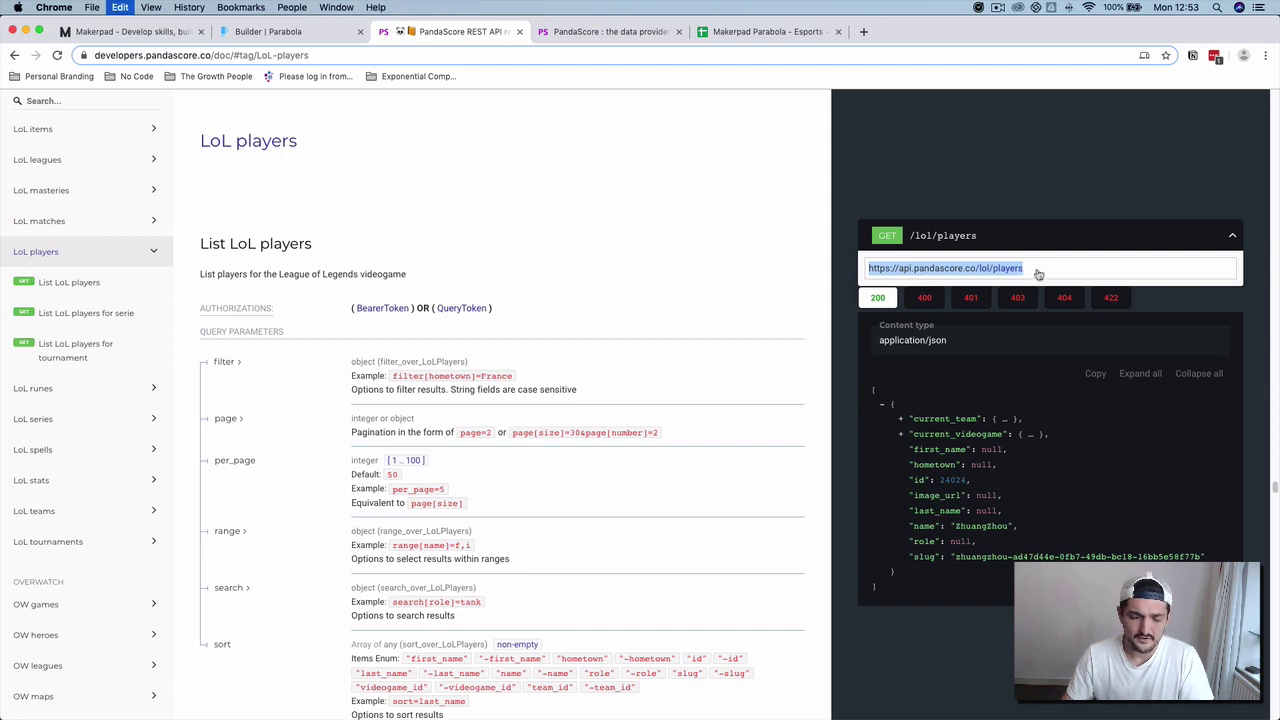
Paste the LoL players endpoint URL into API Import and choose Bearer Token authentication
click(268, 31)
click(213, 313)
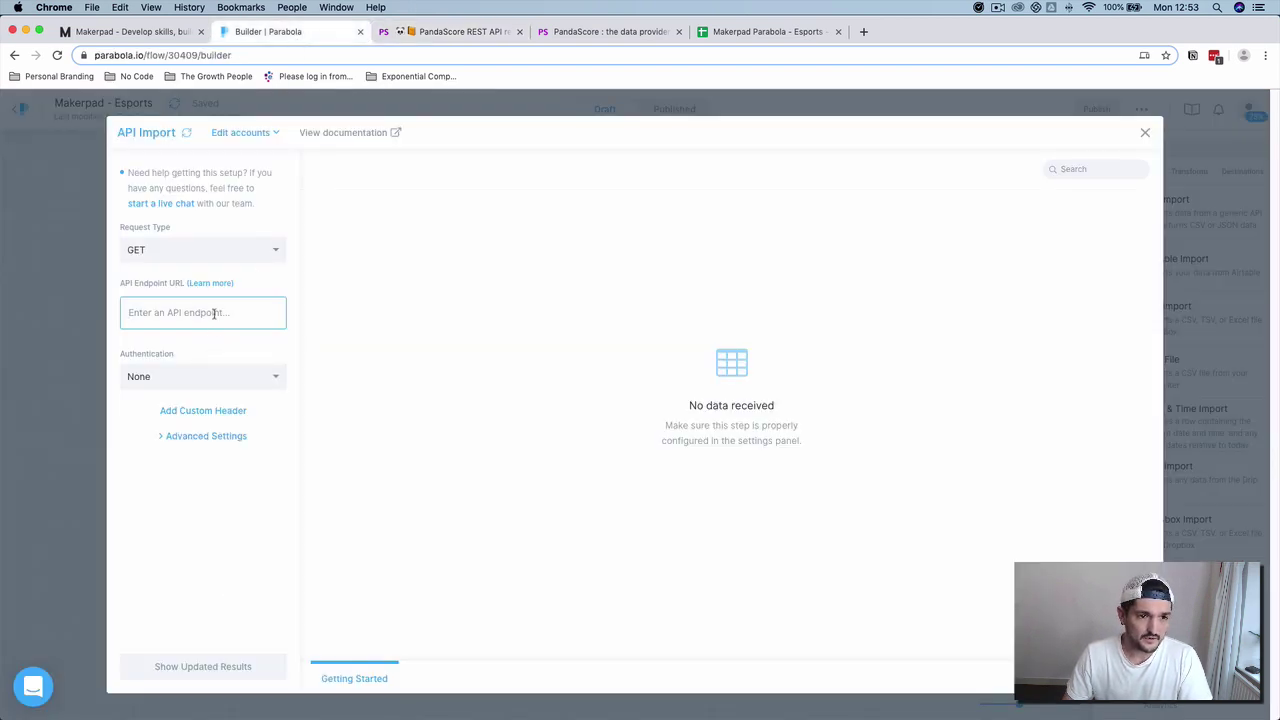
key(super+v)
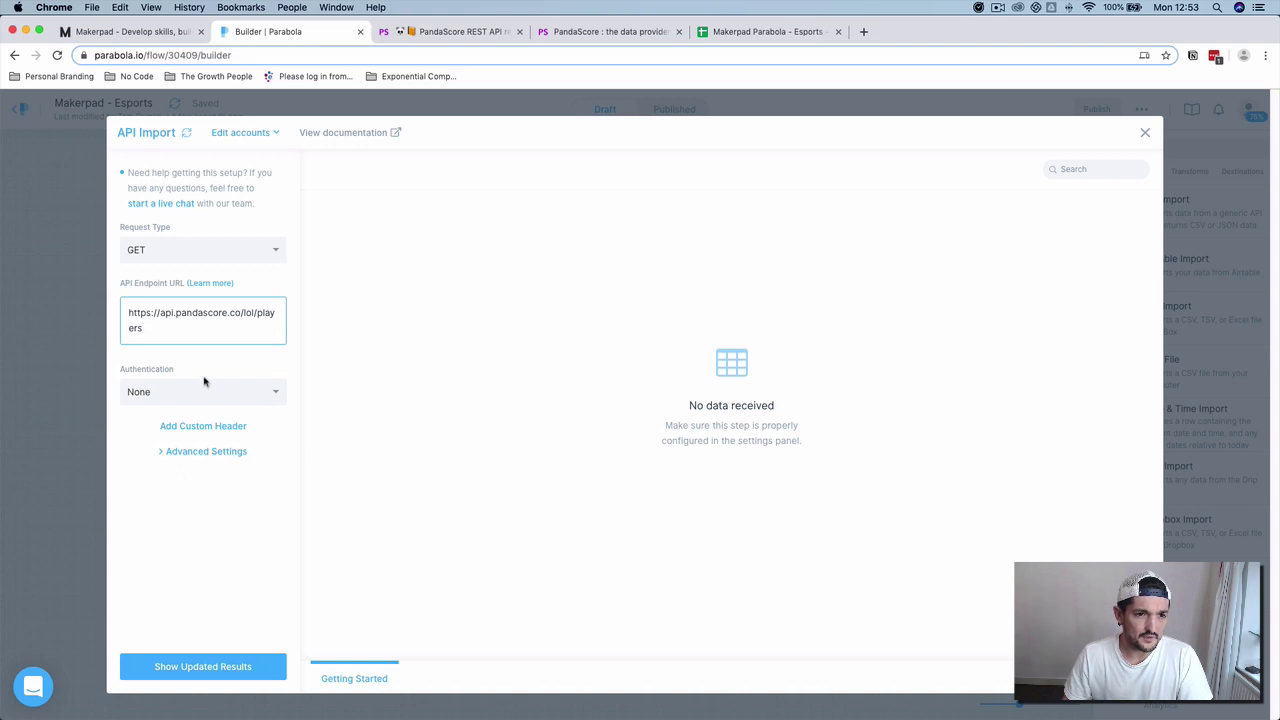
click(200, 397)
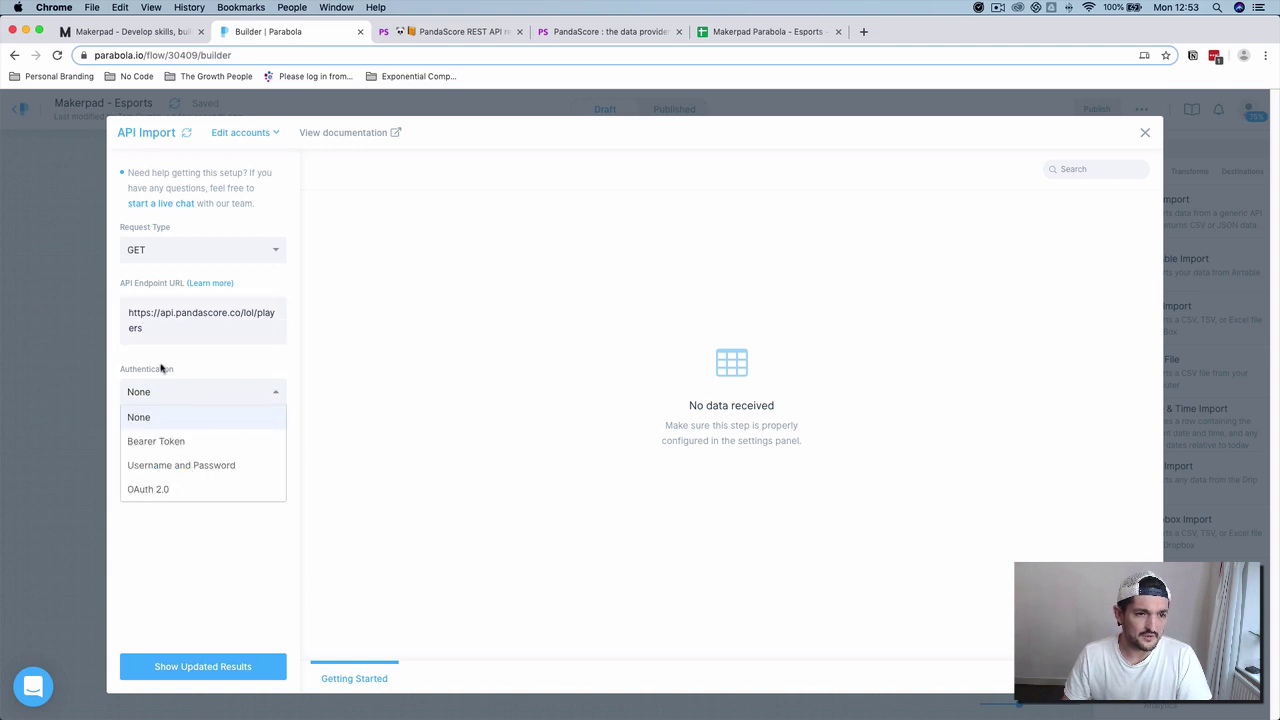
click(214, 442)
click(194, 452)
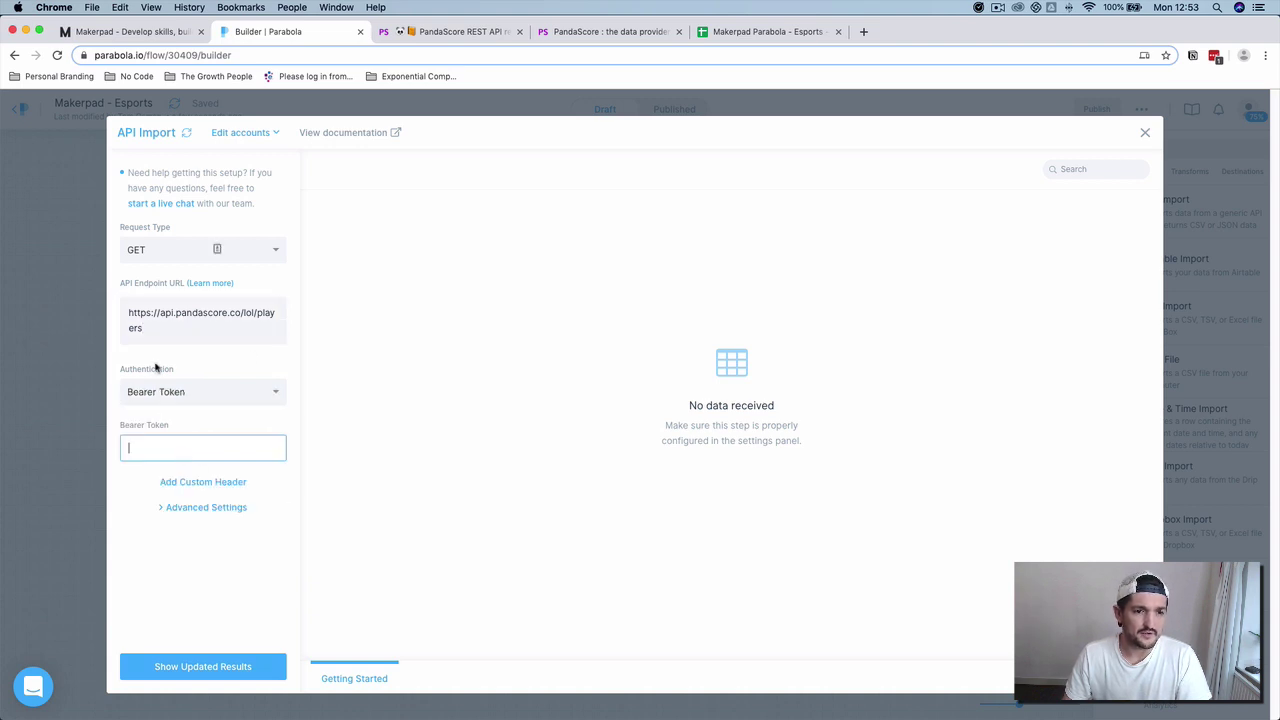
Copy the access token from the PandaScore dashboard and paste it as the bearer token
click(607, 35)
click(460, 35)
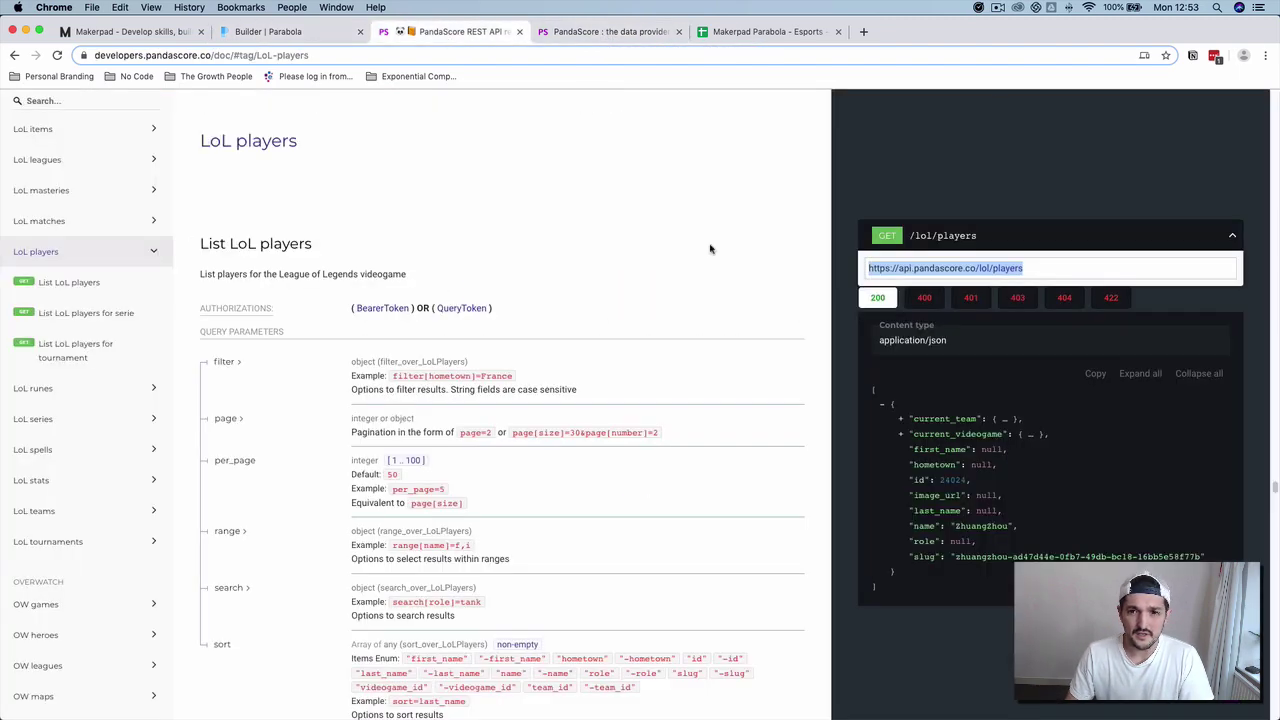
click(557, 37)
click(1038, 106)
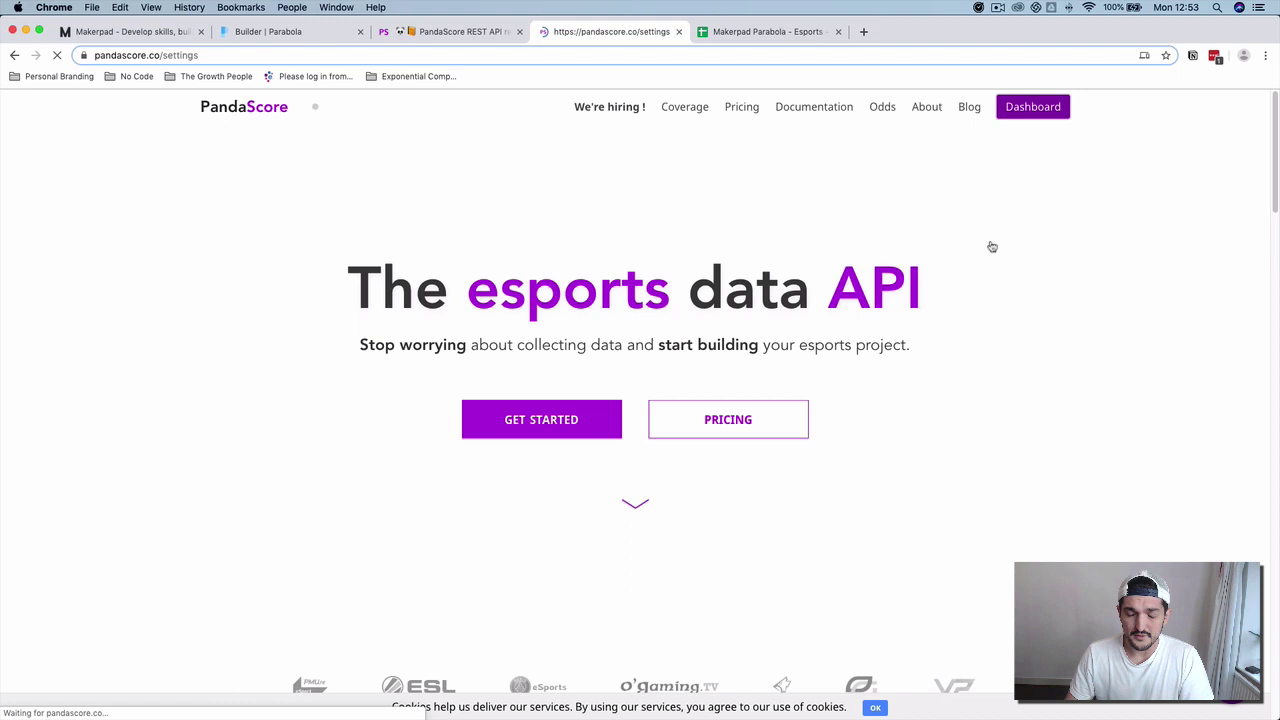
triple_click(497, 326)
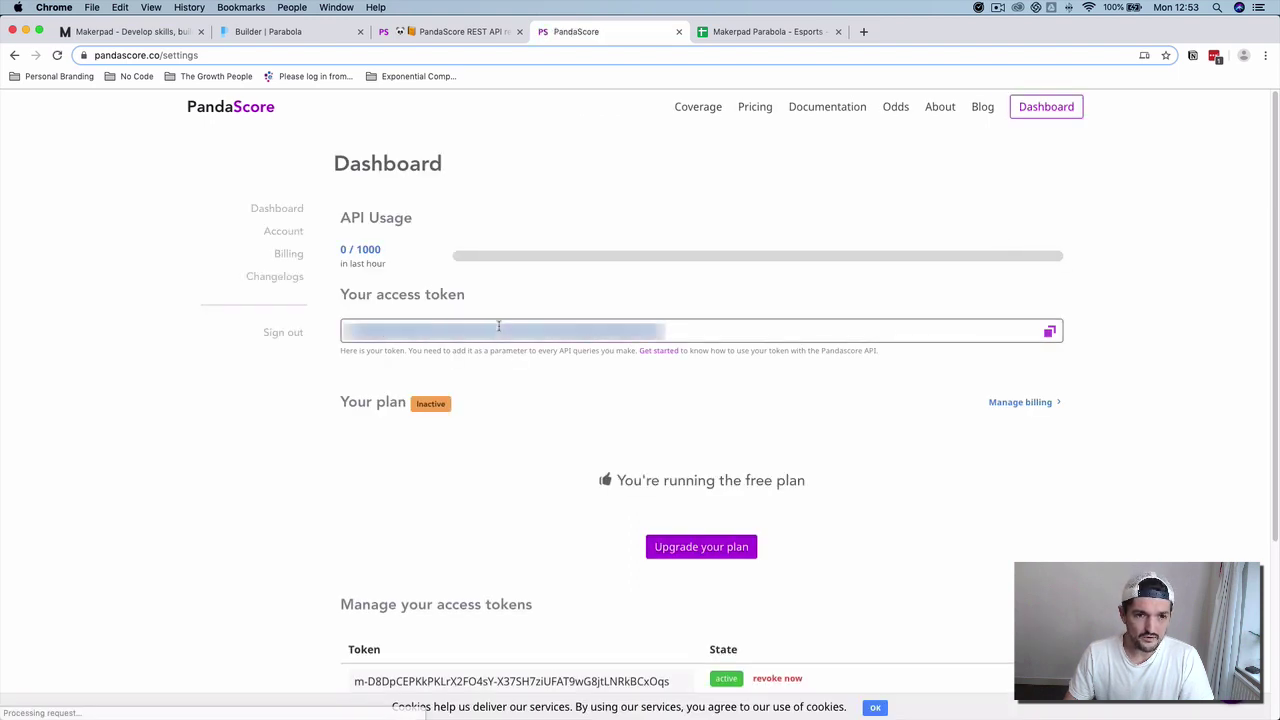
click(268, 31)
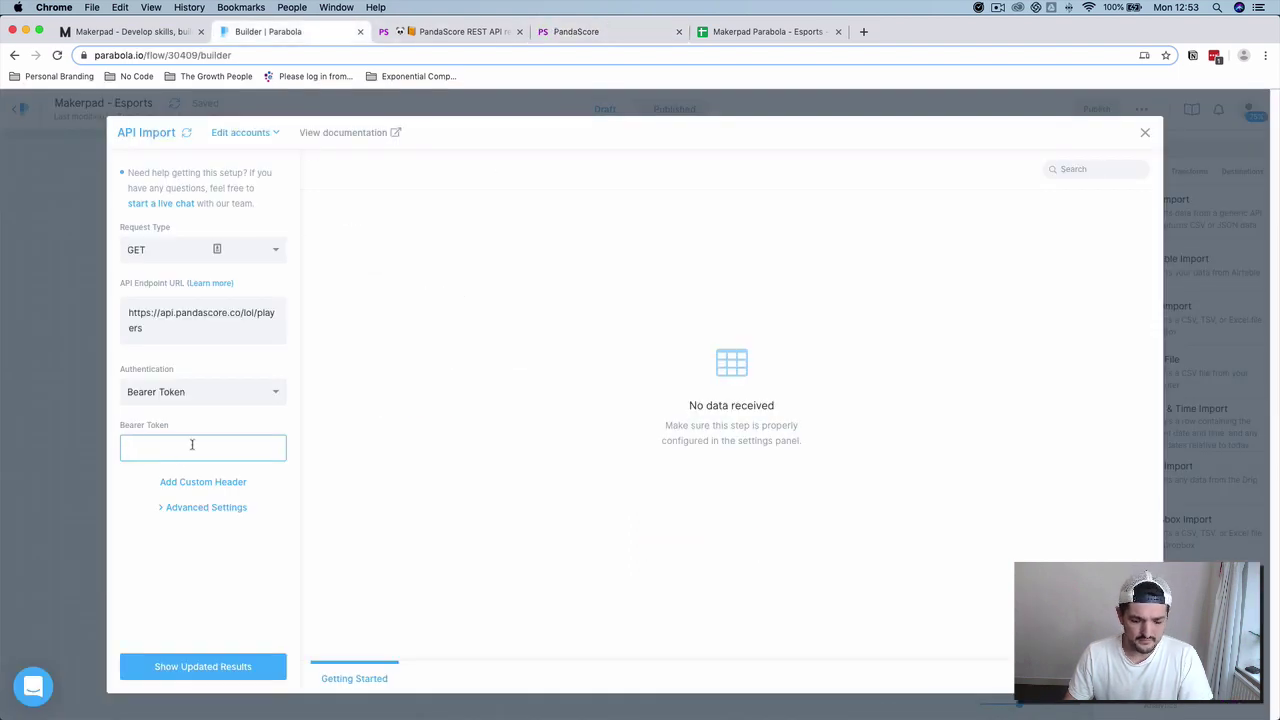
key(ctrl+v)
Fetch the API results and browse the 50 rows and 10 columns of LoL player data
click(214, 663)
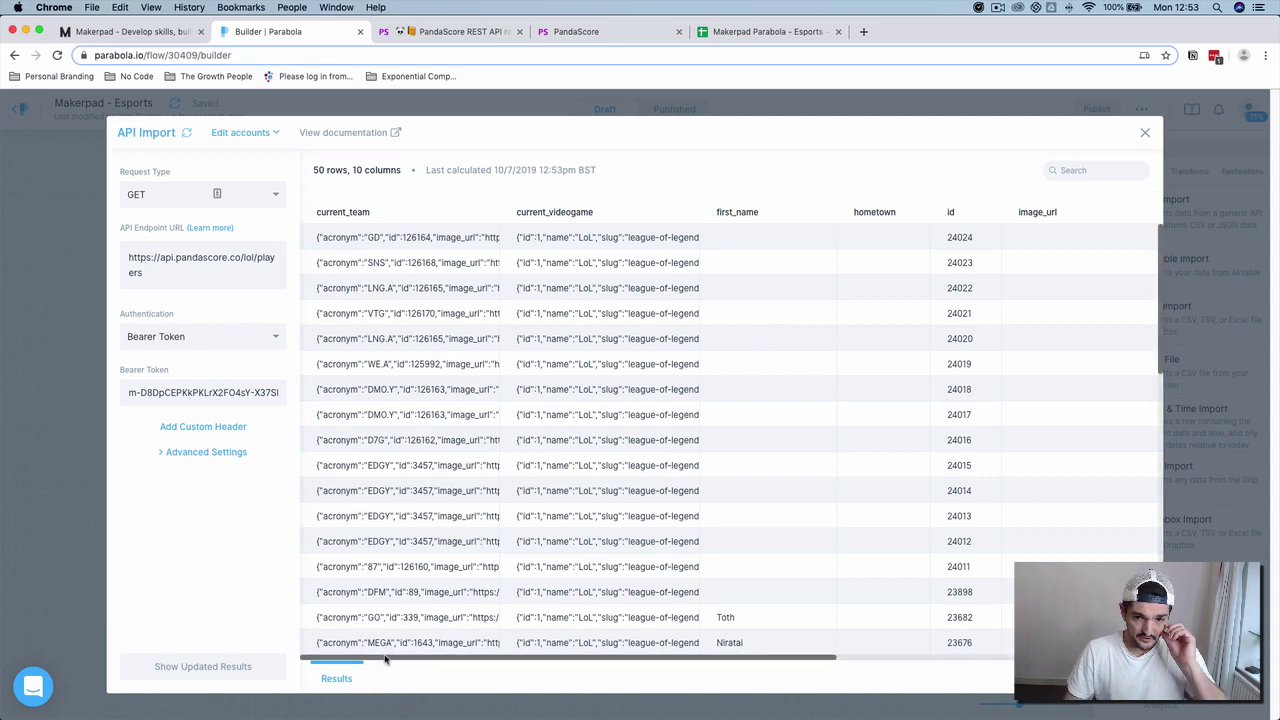
scroll(475, 660, right, 3)
scroll(420, 665, left, 3)
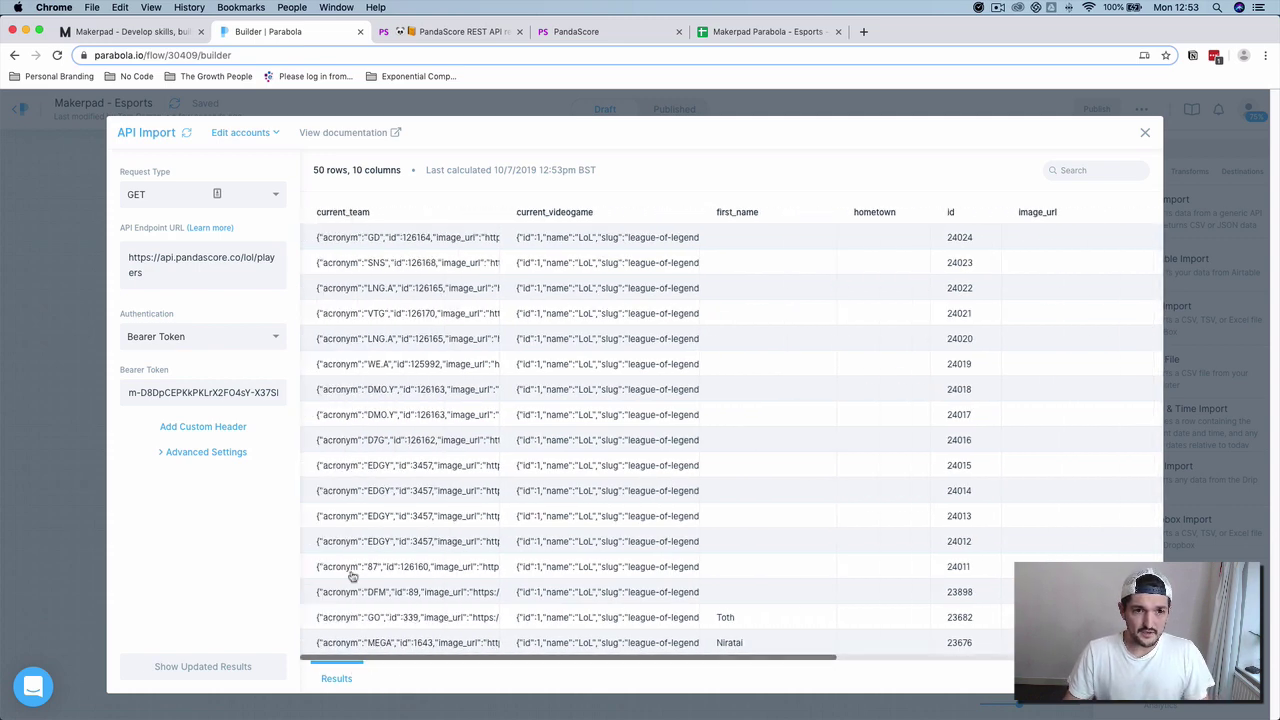
drag(443, 660, 871, 486)
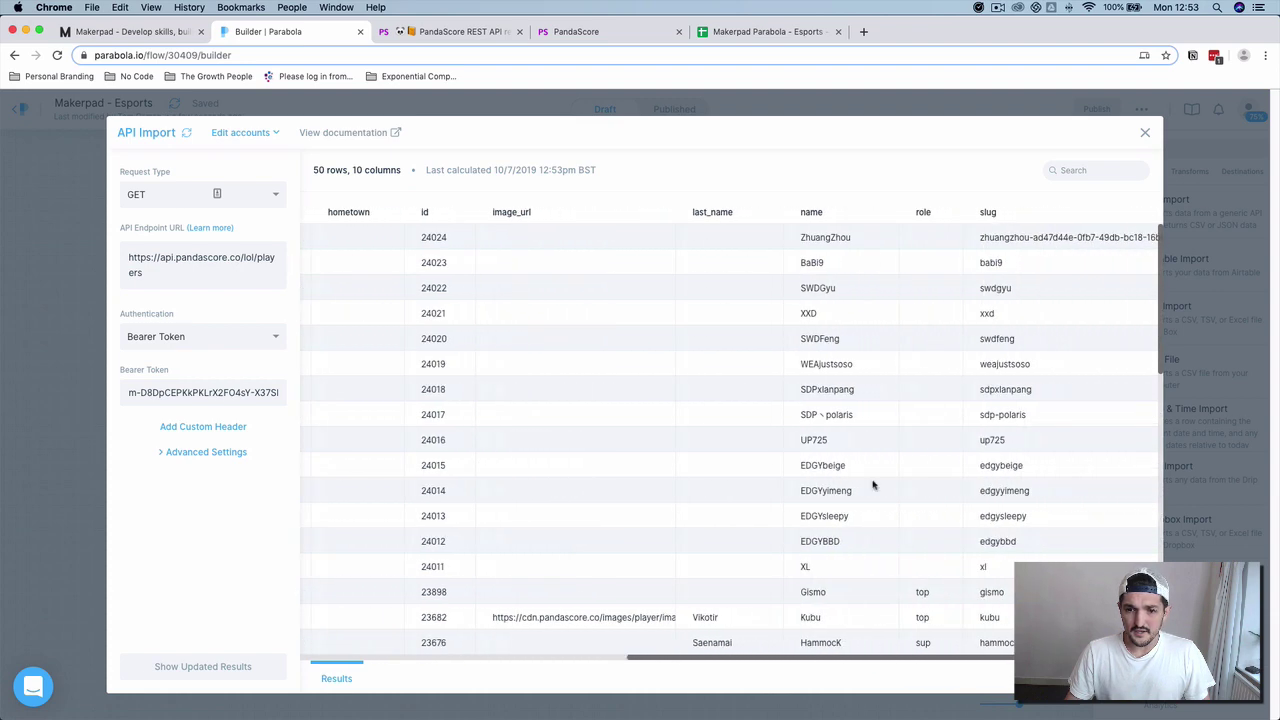
scroll(900, 288, down, 10)
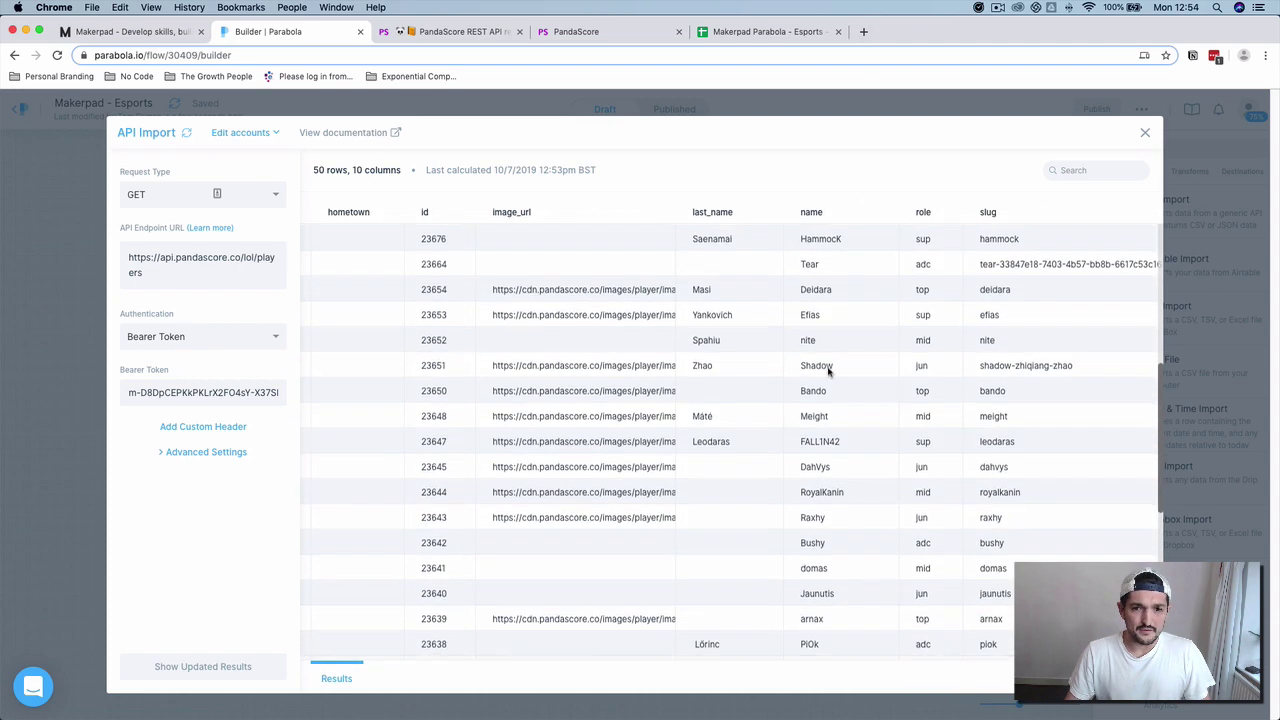
scroll(949, 557, down, 5)
scroll(903, 560, up, 6)
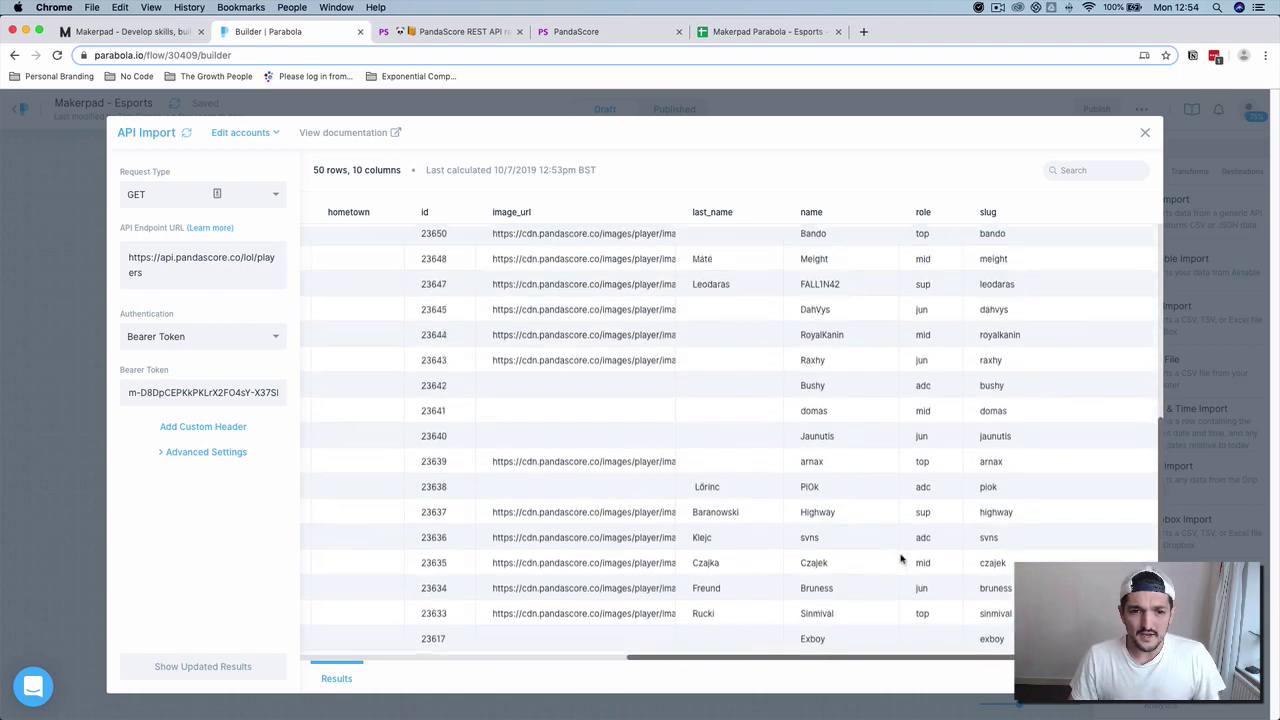
scroll(876, 571, up, 6)
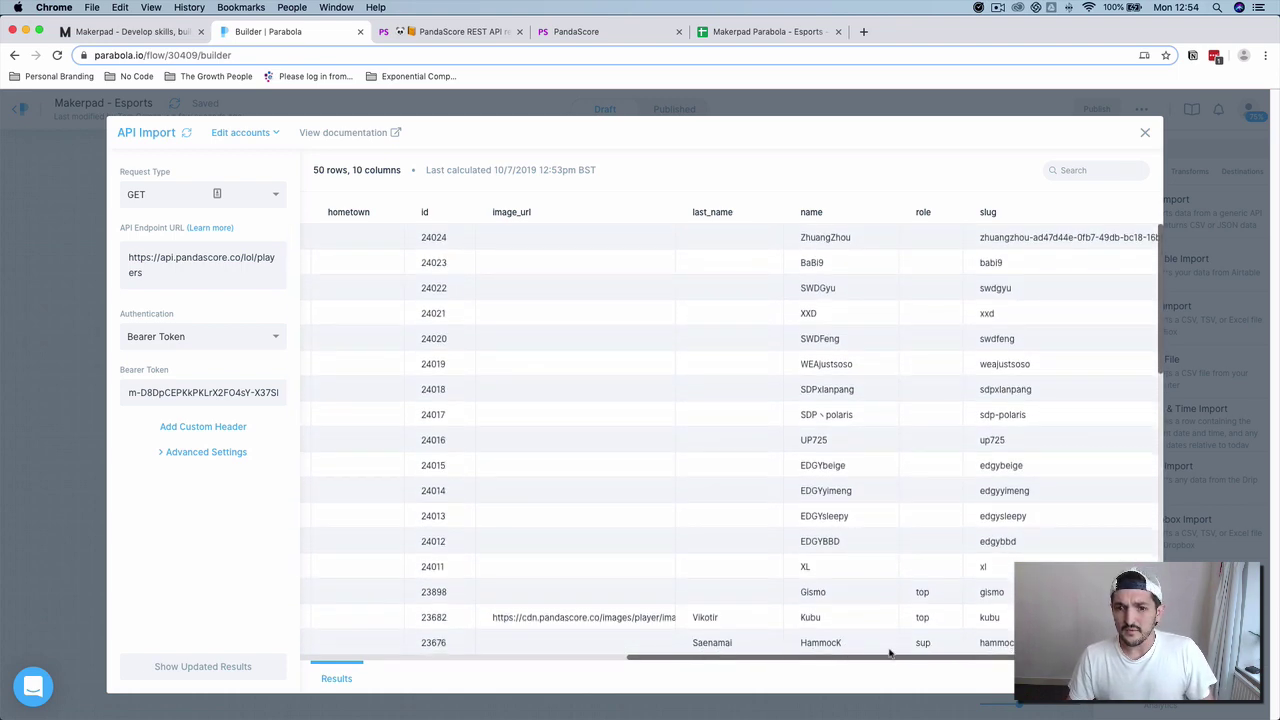
drag(888, 660, 560, 660)
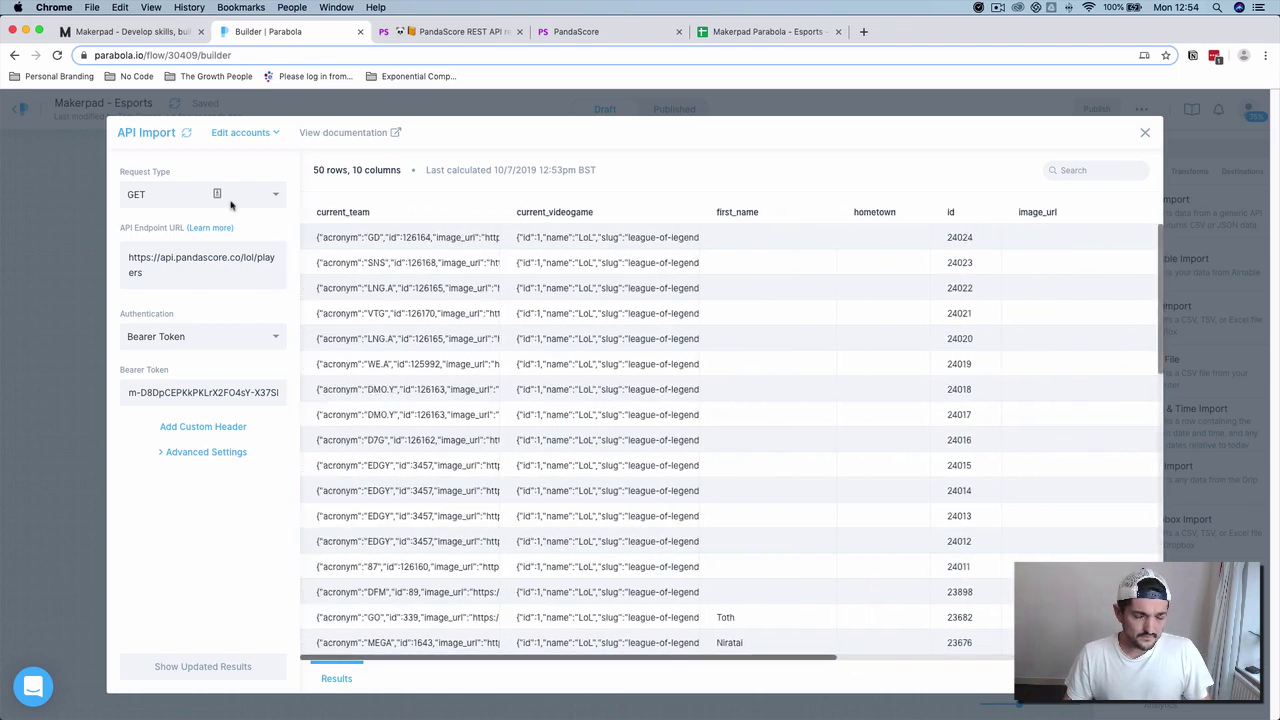
Add a JSON Flattener from the Transforms list and connect API Import's output to it
click(1147, 134)
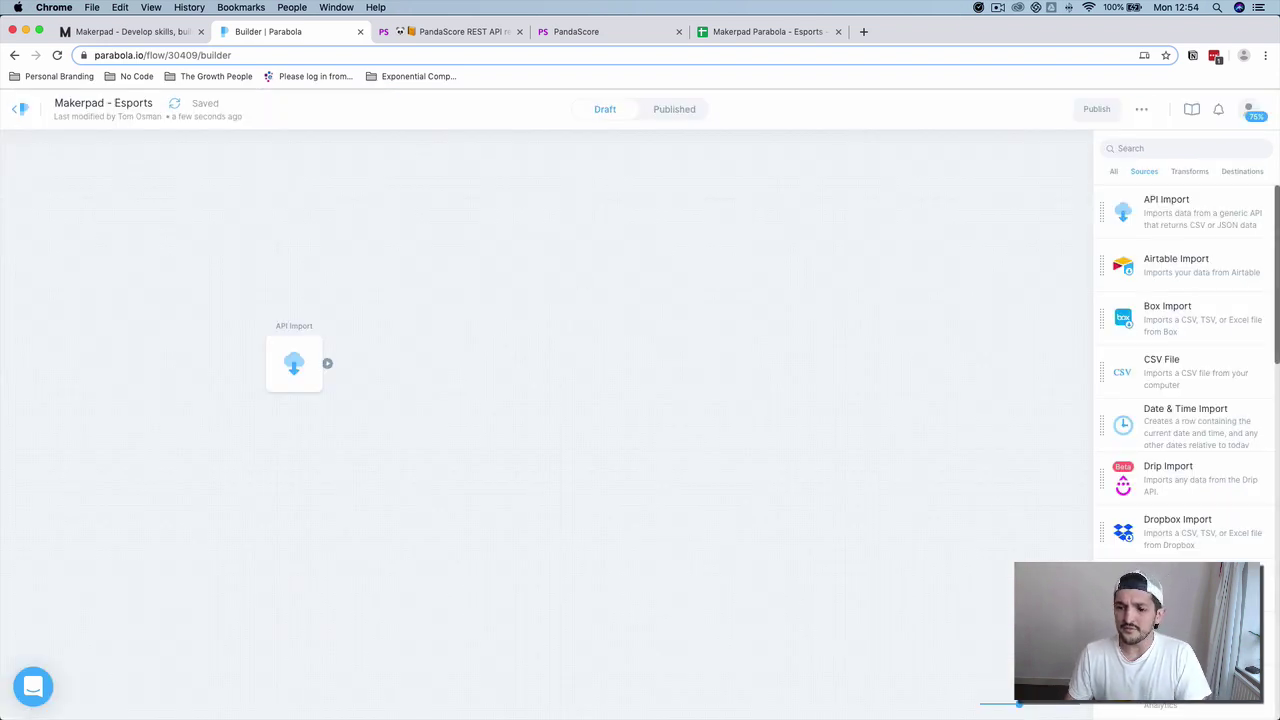
scroll(1188, 440, down, 10)
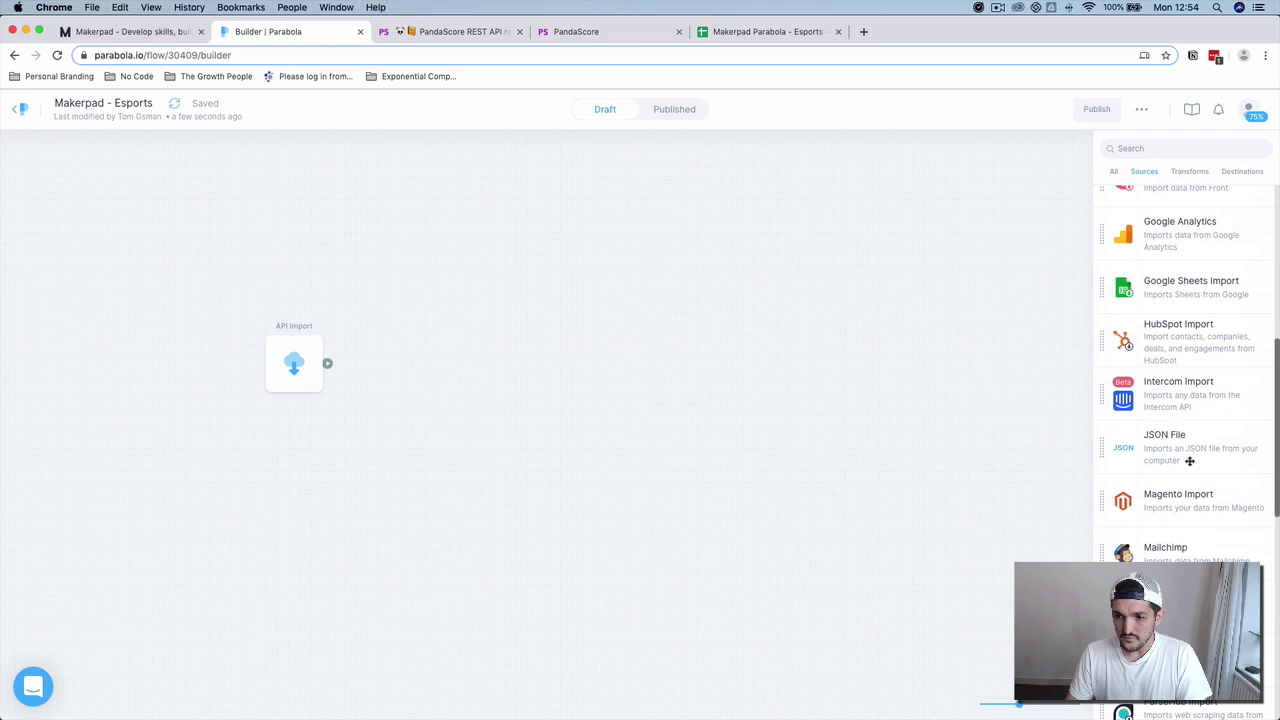
drag(1190, 381, 1110, 380)
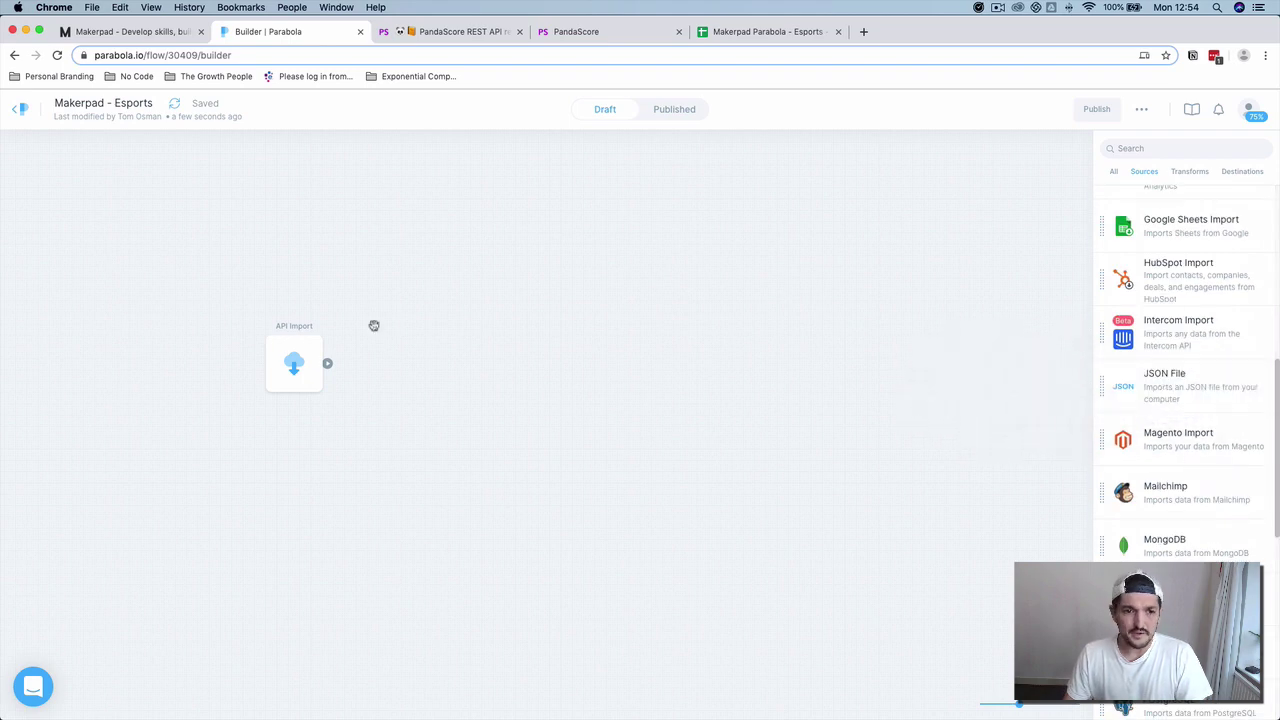
click(1190, 172)
scroll(1187, 516, down, 15)
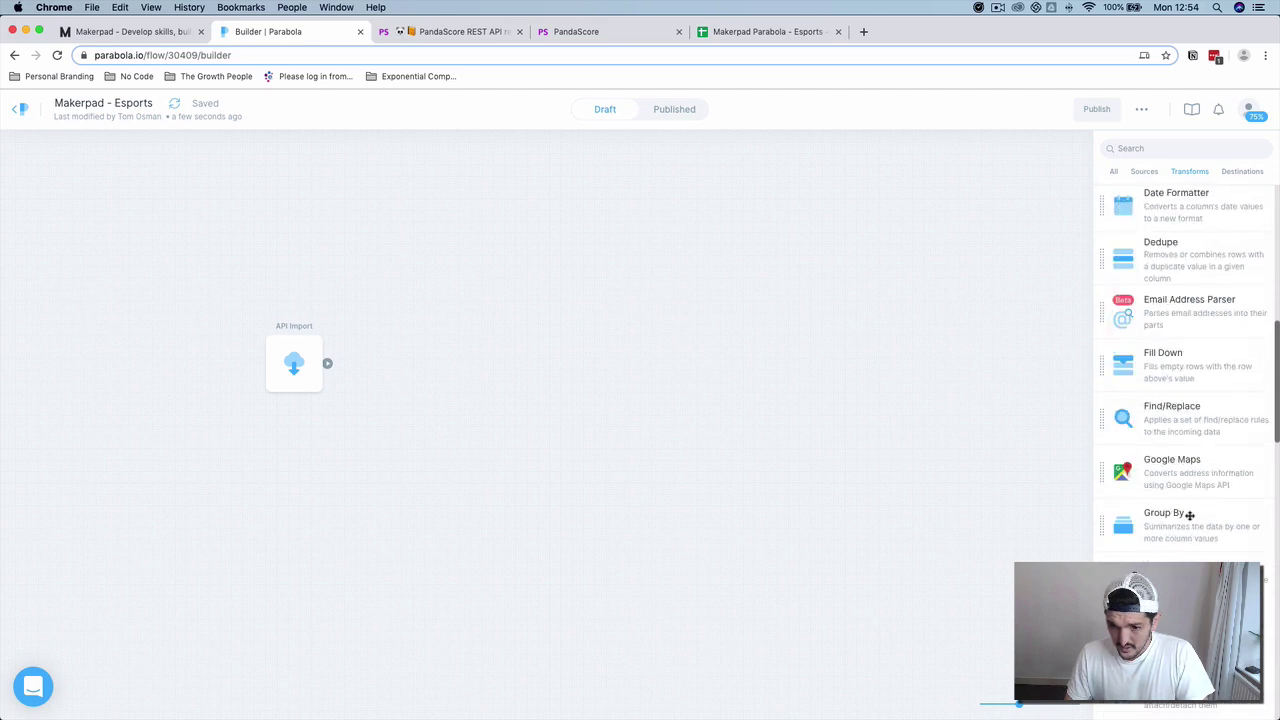
drag(1196, 430, 453, 363)
drag(327, 367, 446, 366)
click(297, 362)
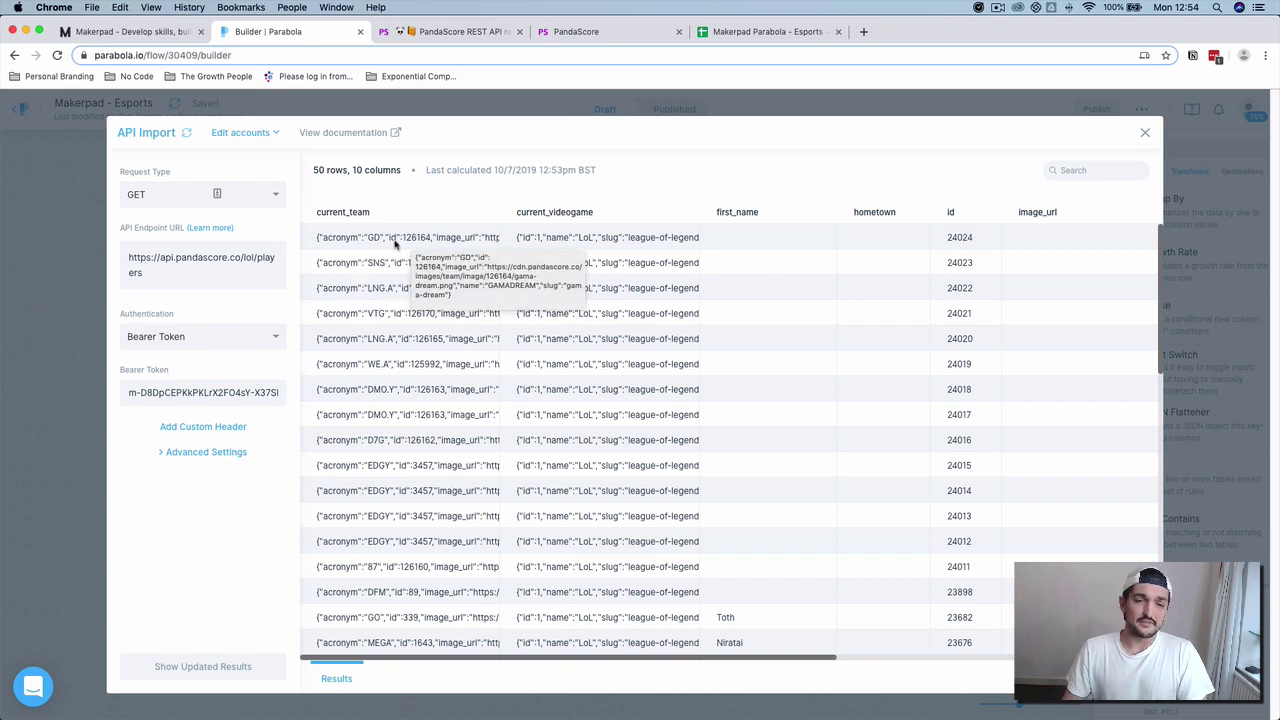
click(1145, 132)
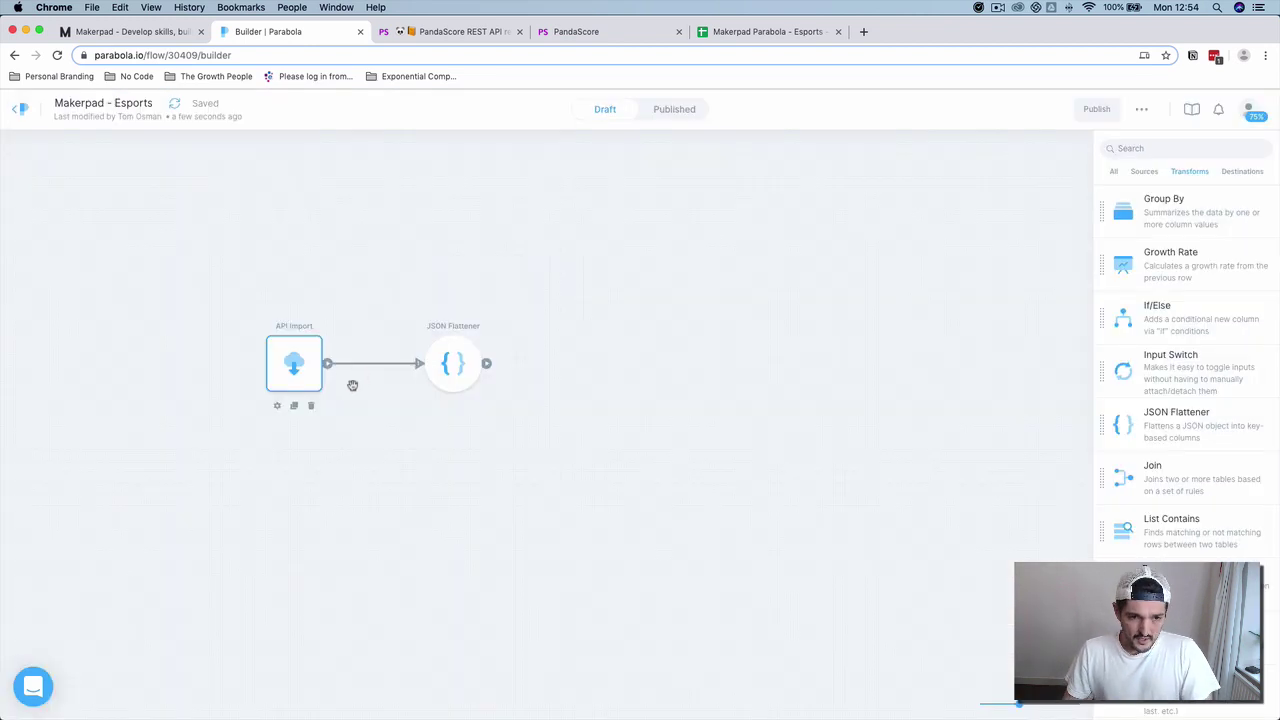
Set the JSON Flattener to flatten current_team and current_videogame, and recalculate the results
double_click(453, 364)
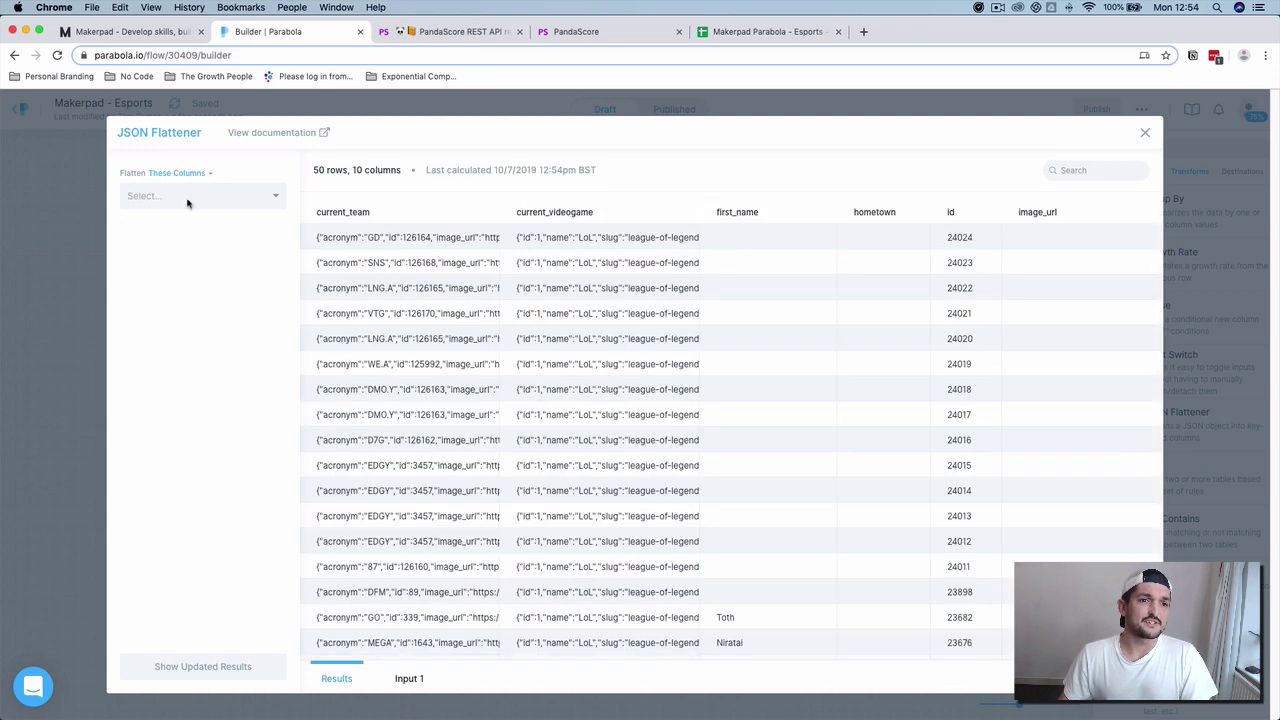
click(193, 198)
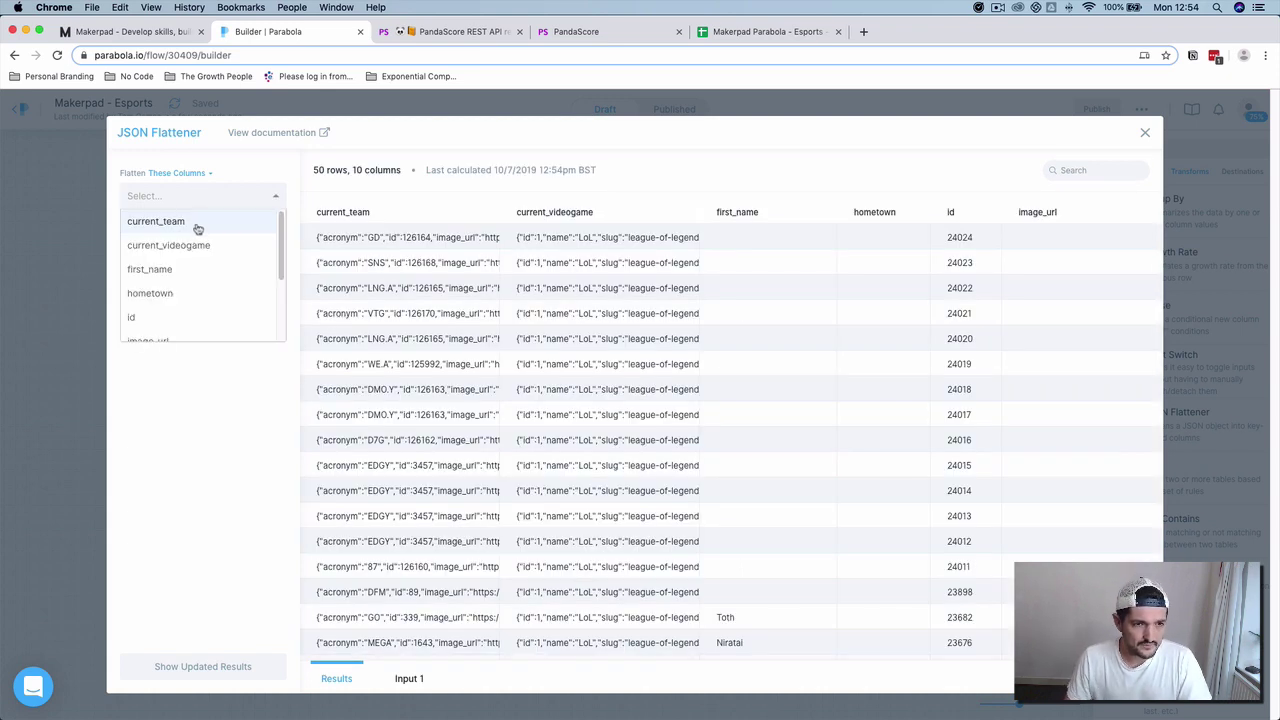
click(234, 168)
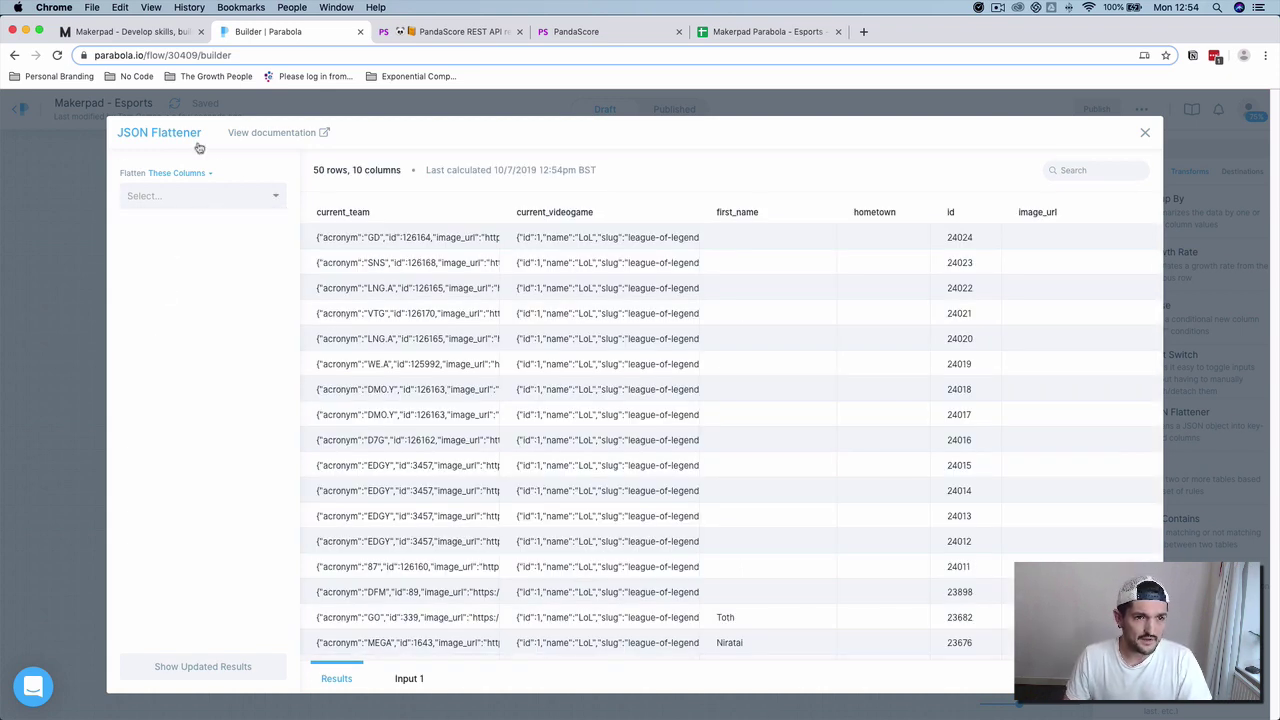
click(202, 200)
click(202, 229)
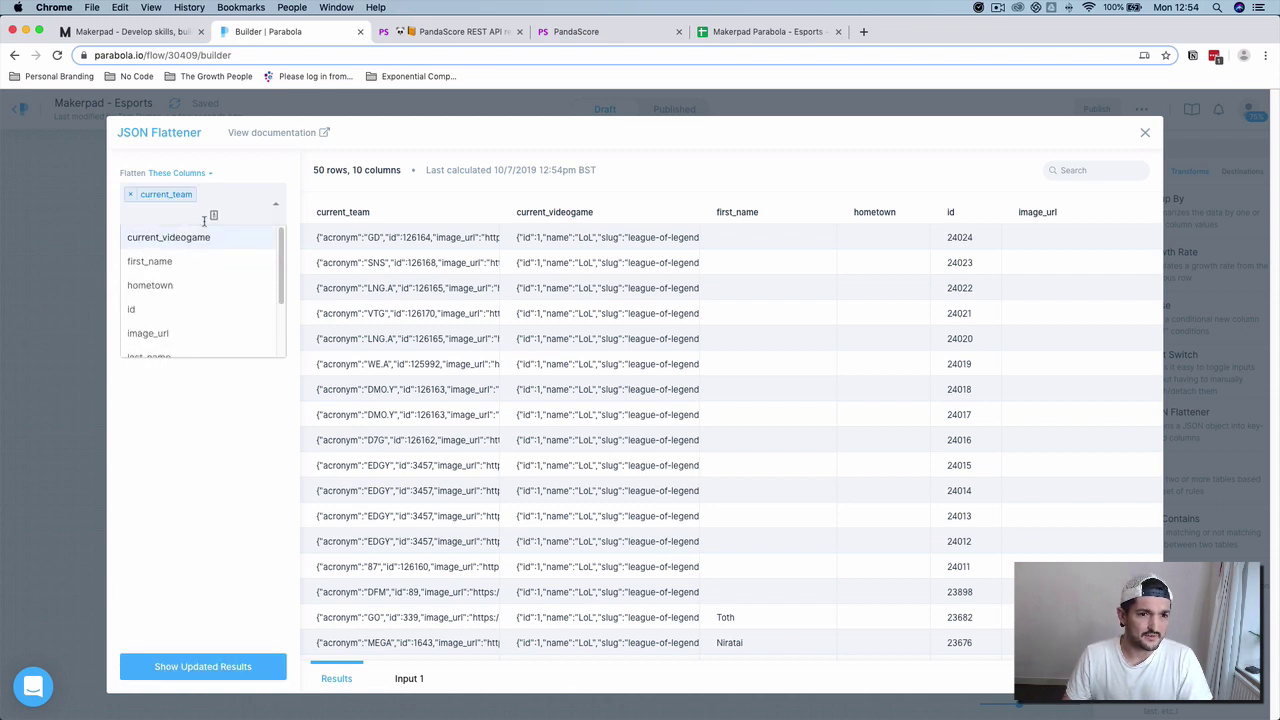
click(552, 652)
drag(827, 662, 622, 660)
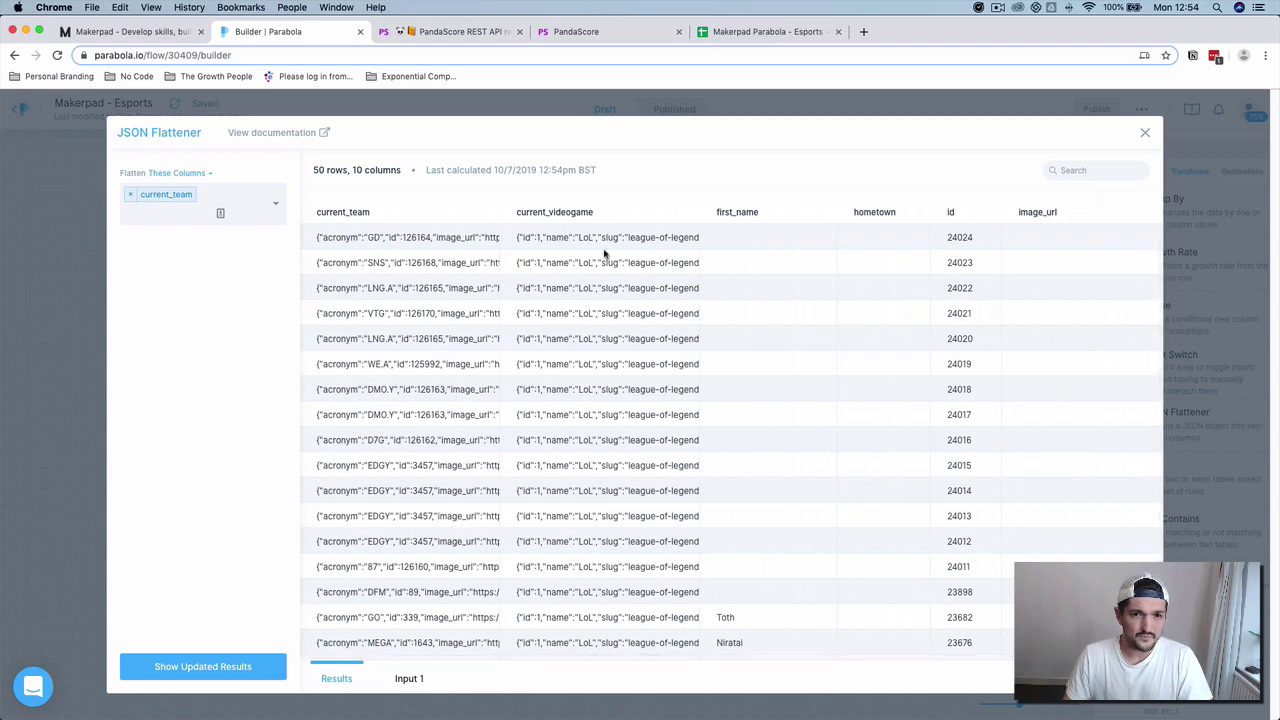
click(174, 209)
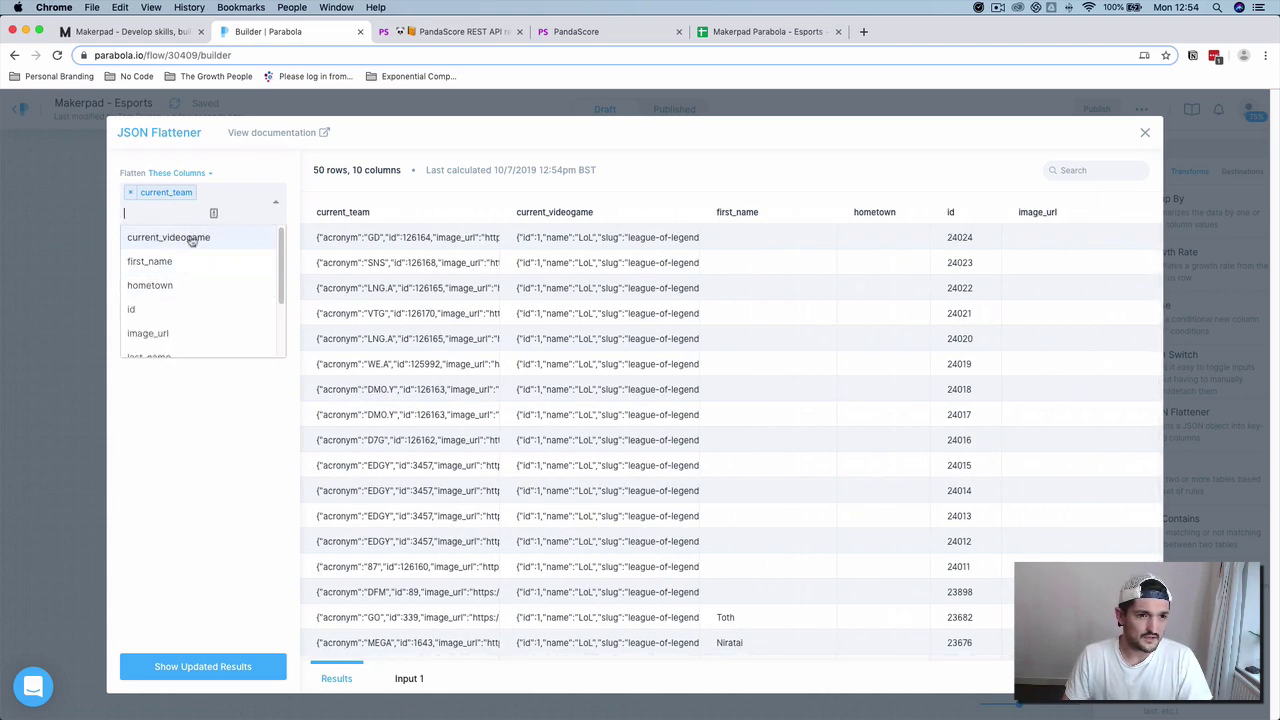
click(200, 260)
click(207, 193)
click(140, 237)
click(203, 666)
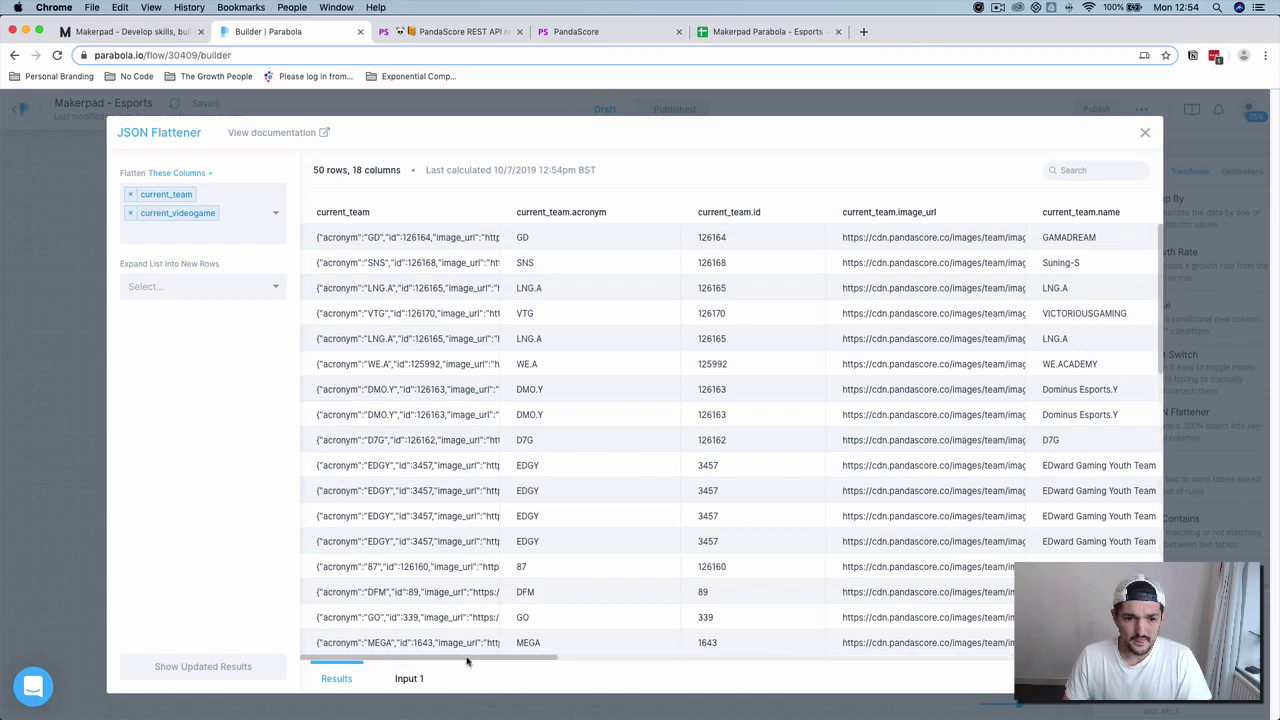
Review the 18 flattened columns and close the JSON Flattener settings
scroll(577, 661, right, 3)
scroll(577, 661, right, 1)
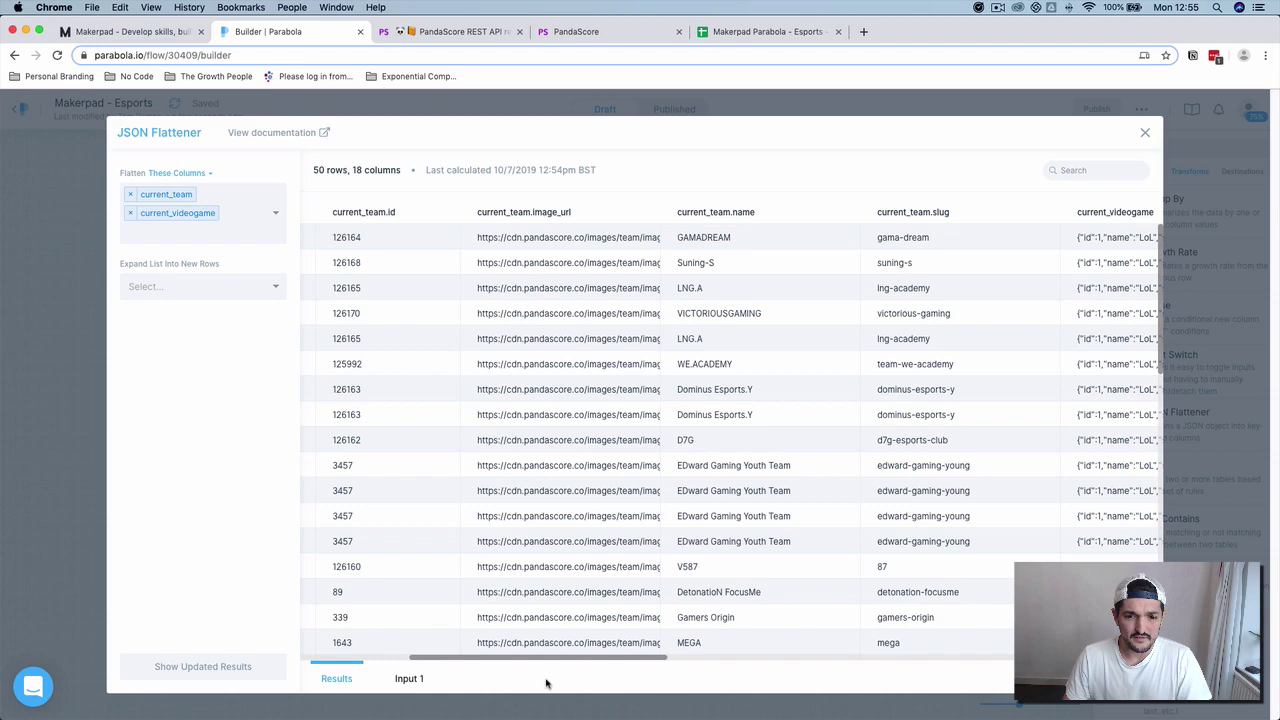
scroll(688, 662, right, 5)
drag(688, 662, 845, 654)
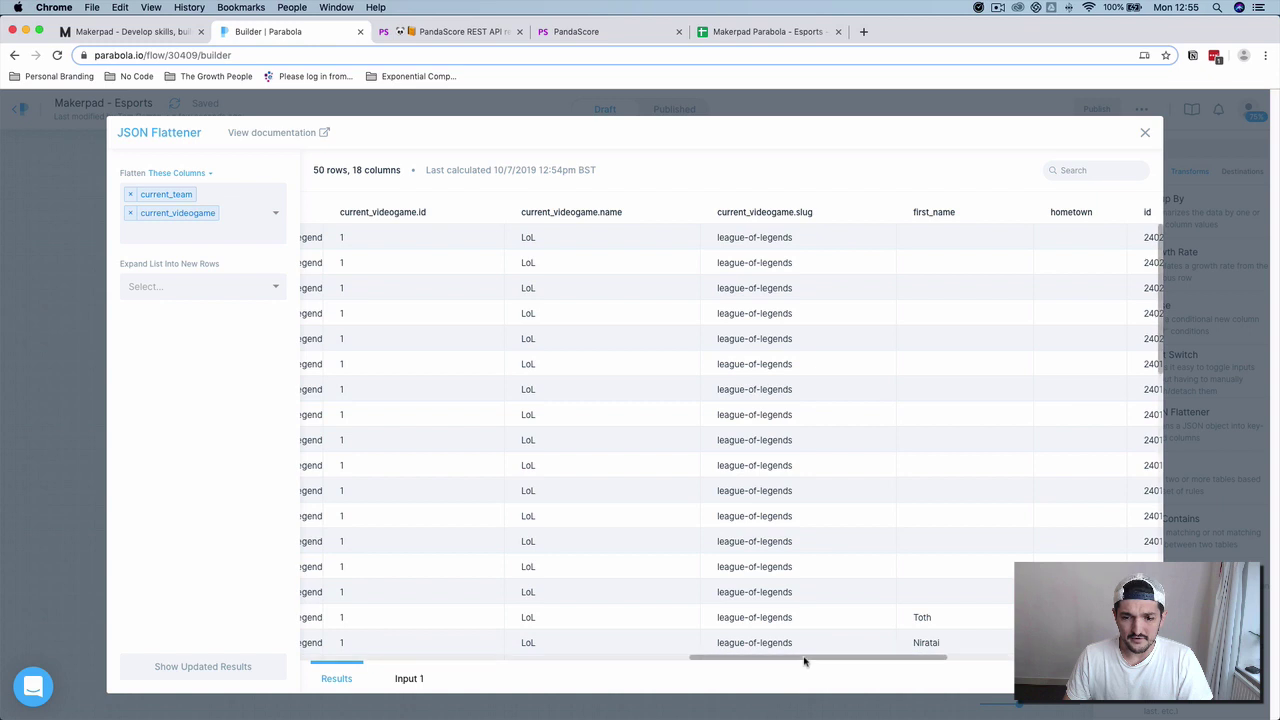
drag(805, 660, 745, 661)
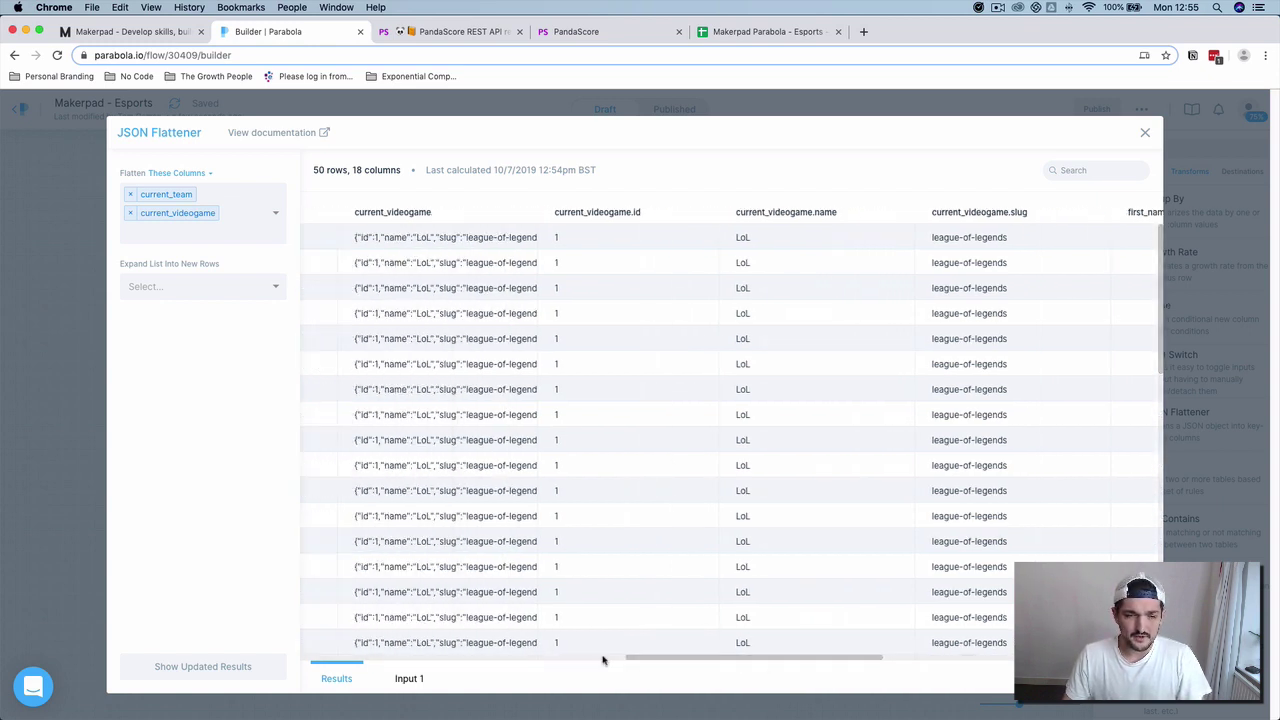
drag(698, 663, 366, 652)
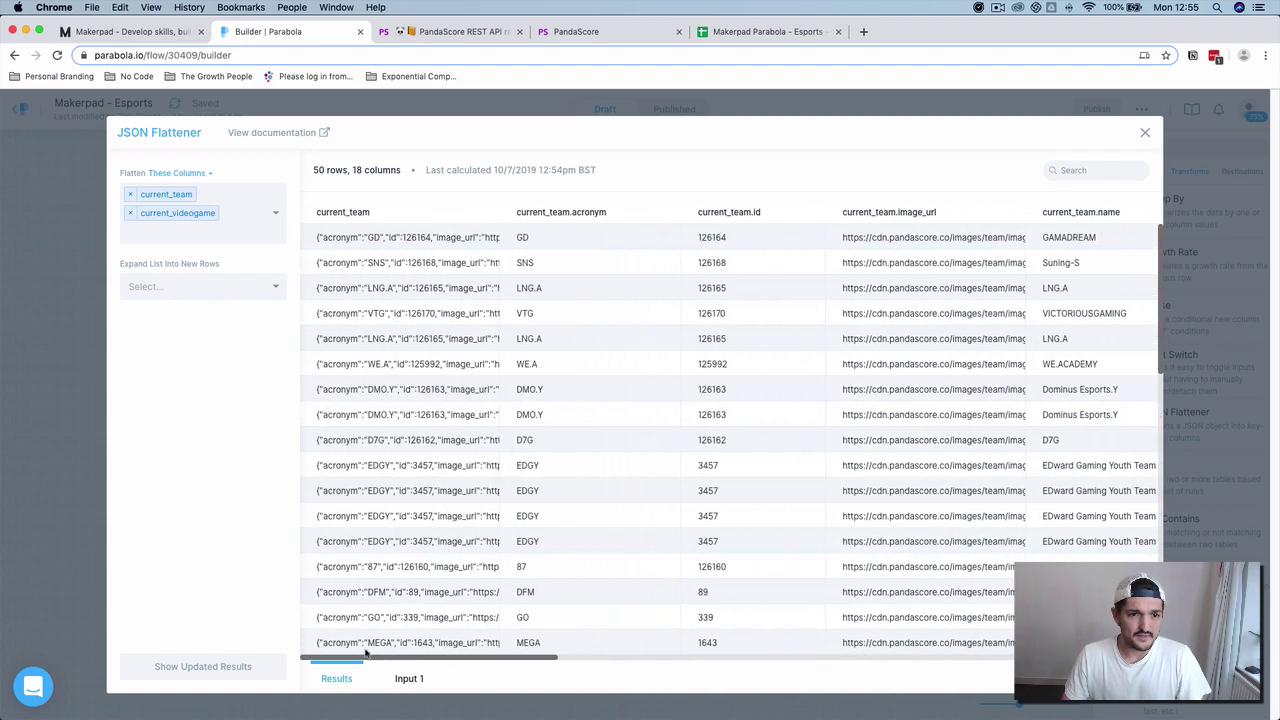
click(1145, 132)
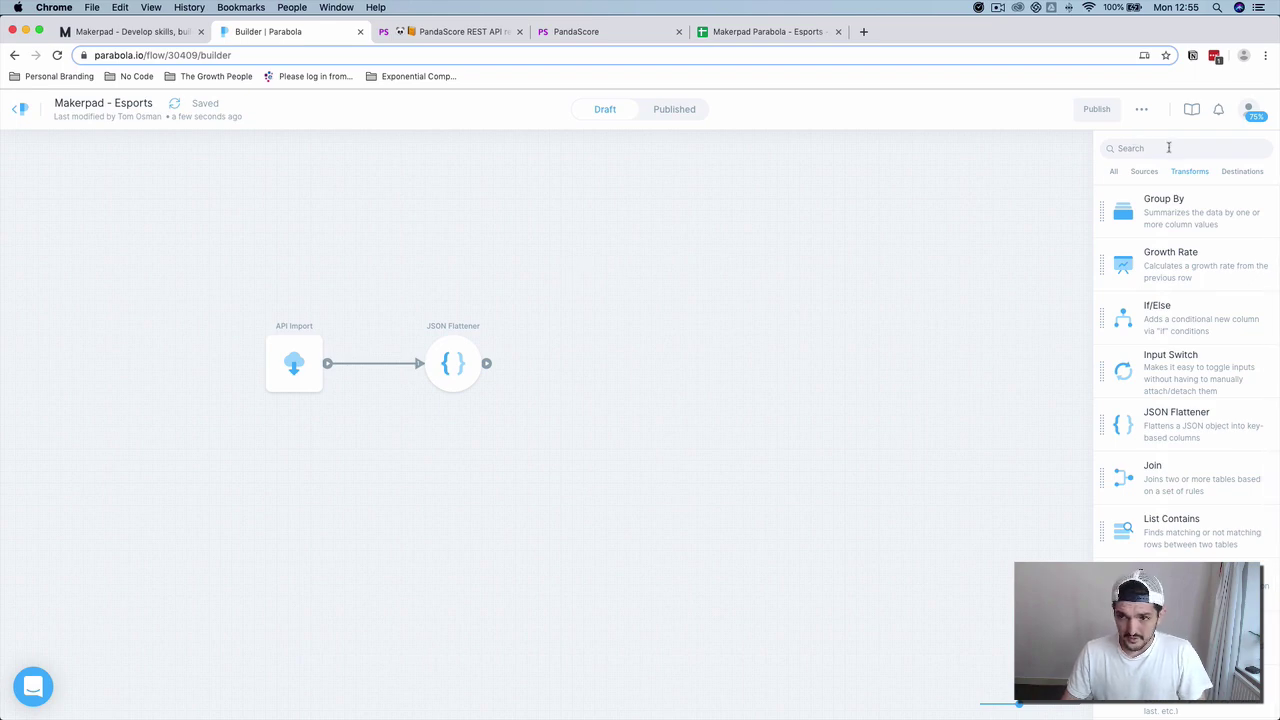
Add a Column Filter found by searching 'filter', connect the JSON Flattener's output, and open it
click(1168, 147)
text(filter)
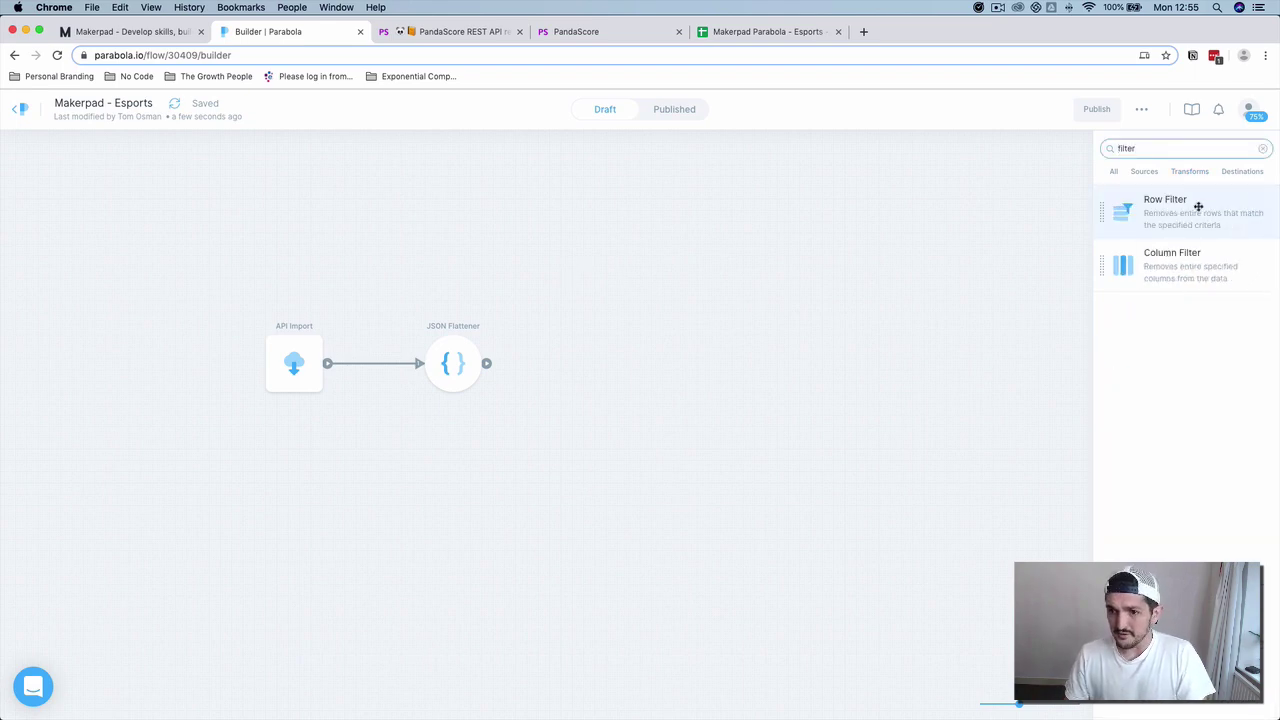
drag(1198, 264, 612, 368)
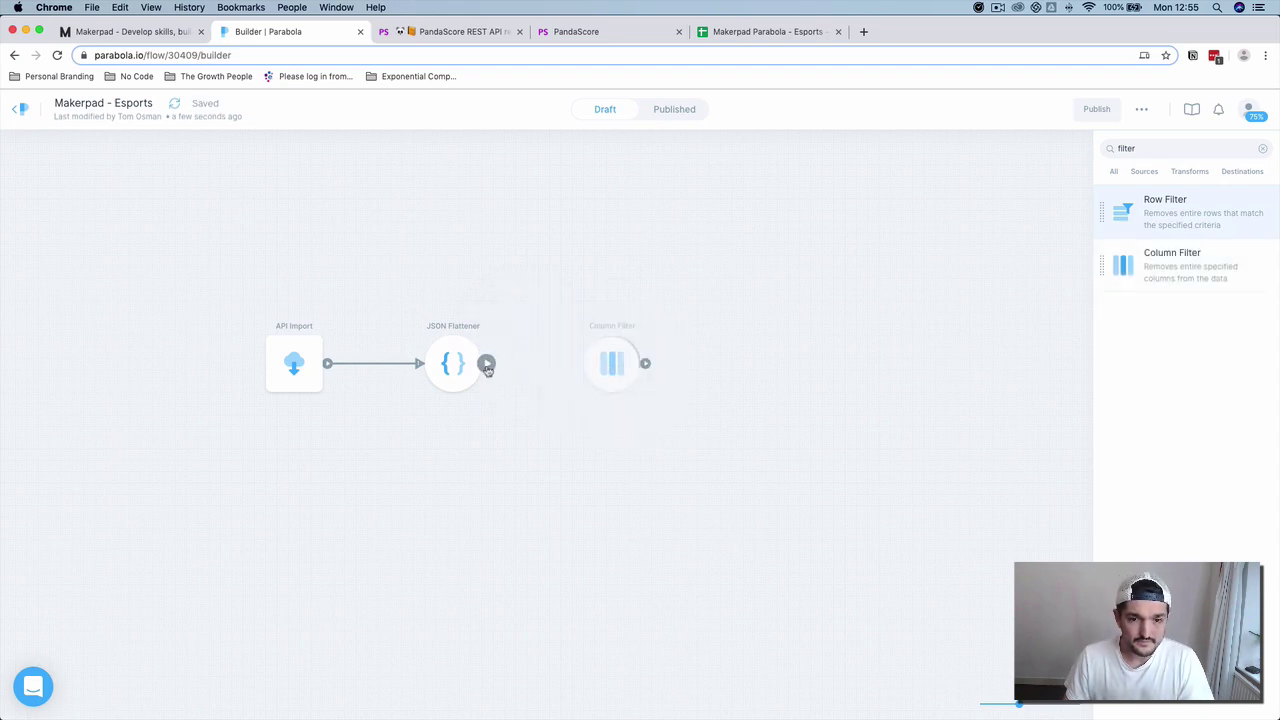
drag(487, 368, 612, 366)
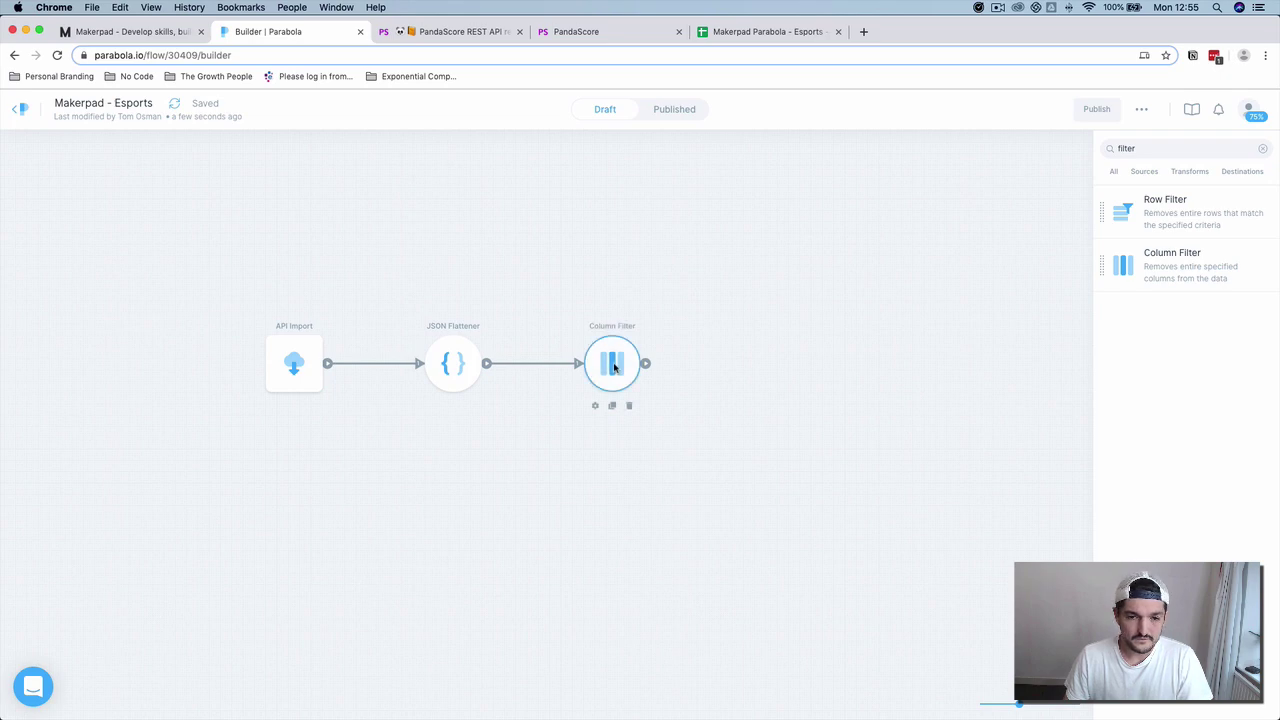
double_click(614, 368)
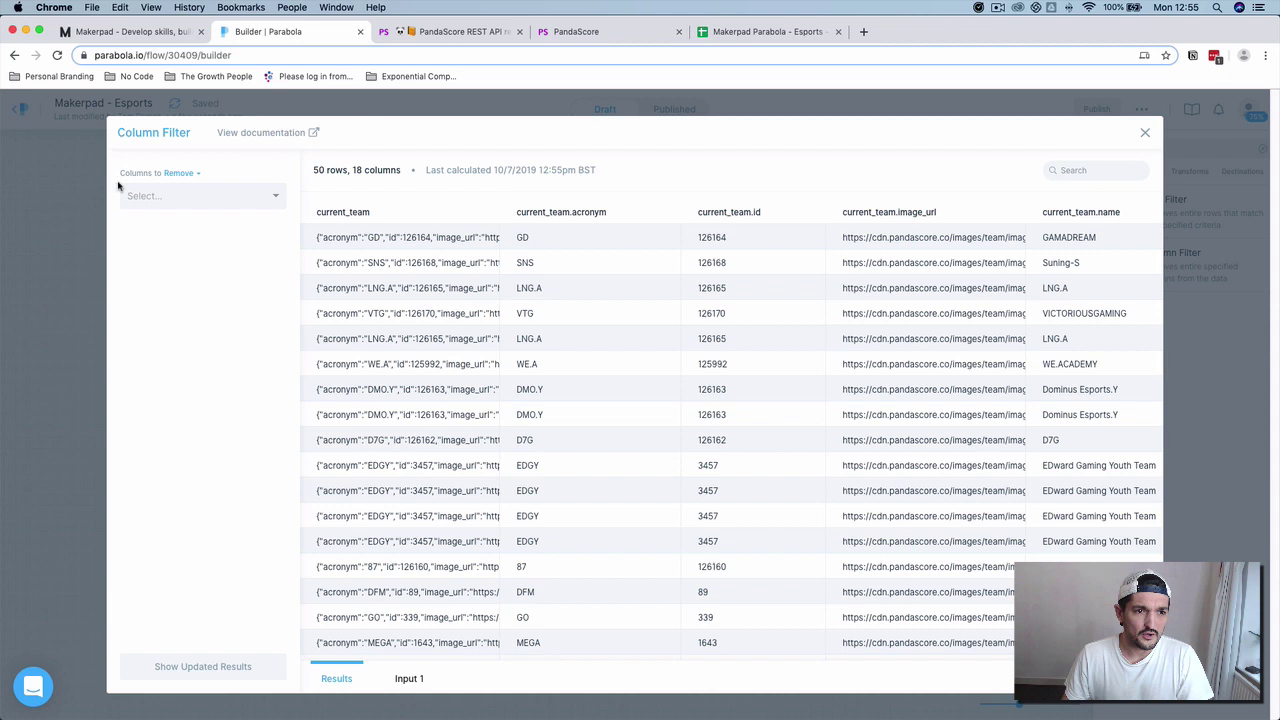
Remove the current_team and current_videogame columns, leaving 50 rows and 16 columns
click(200, 196)
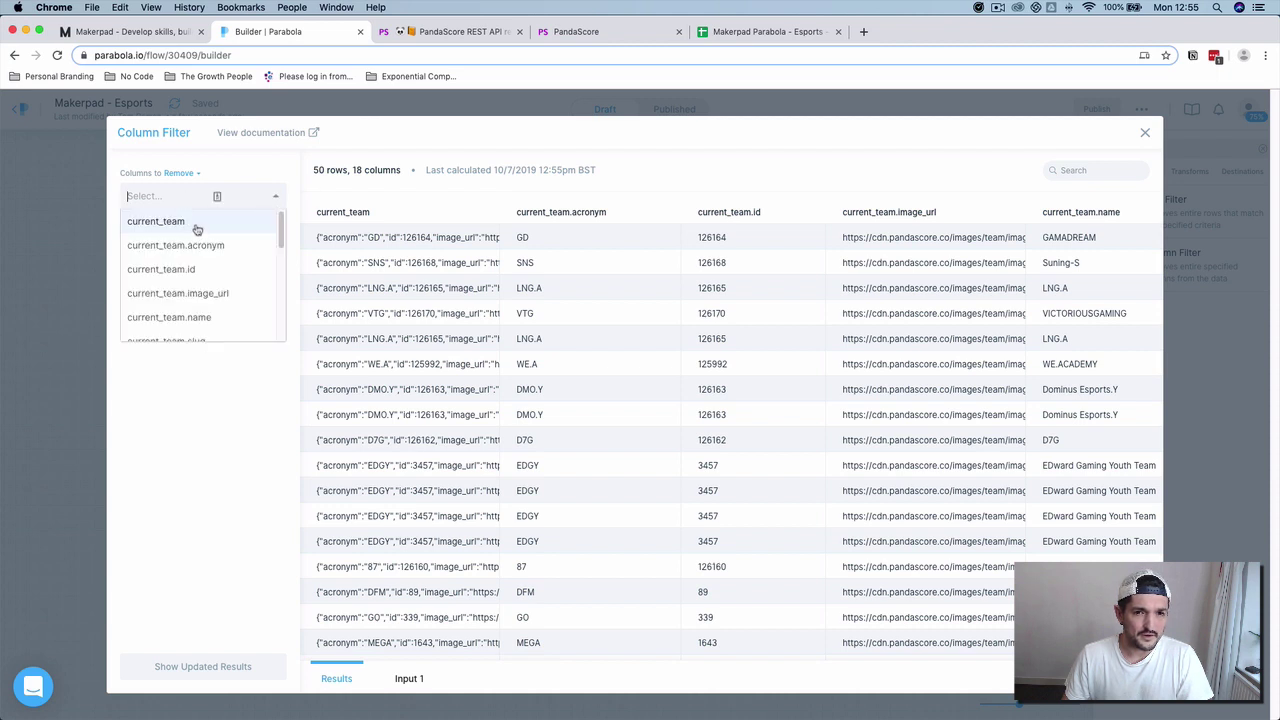
click(197, 224)
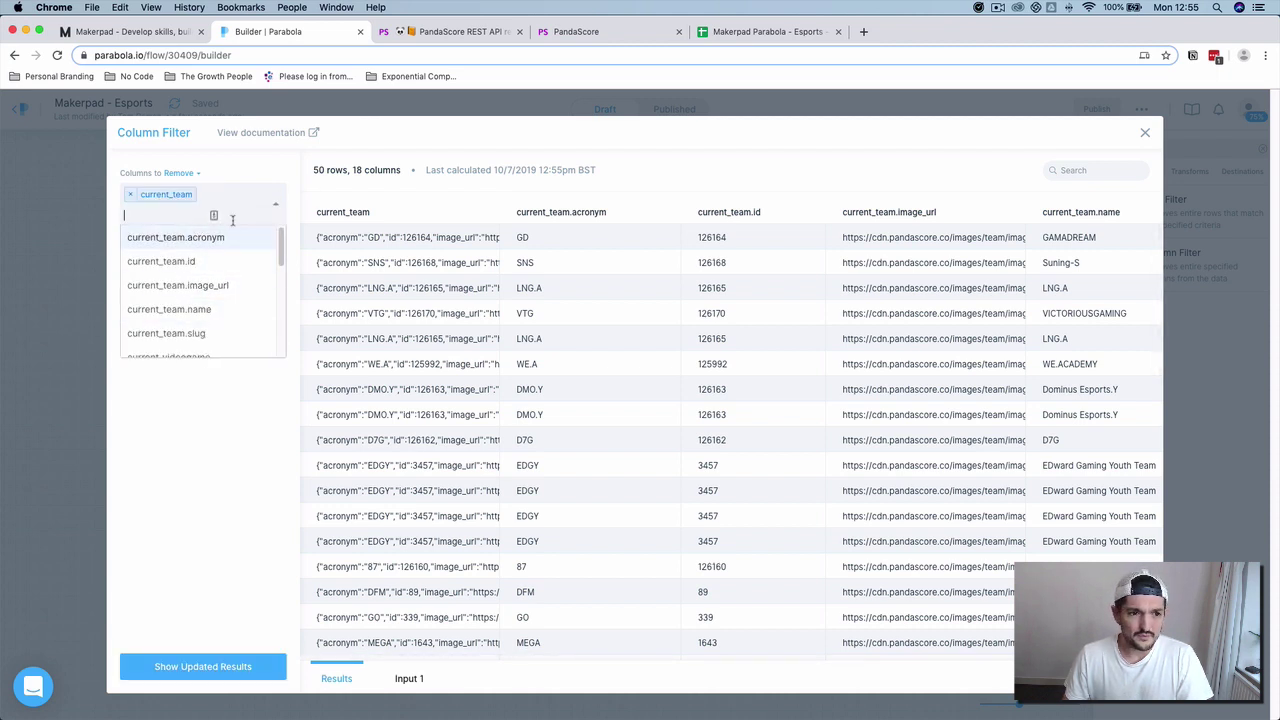
scroll(229, 300, down, 2)
click(218, 316)
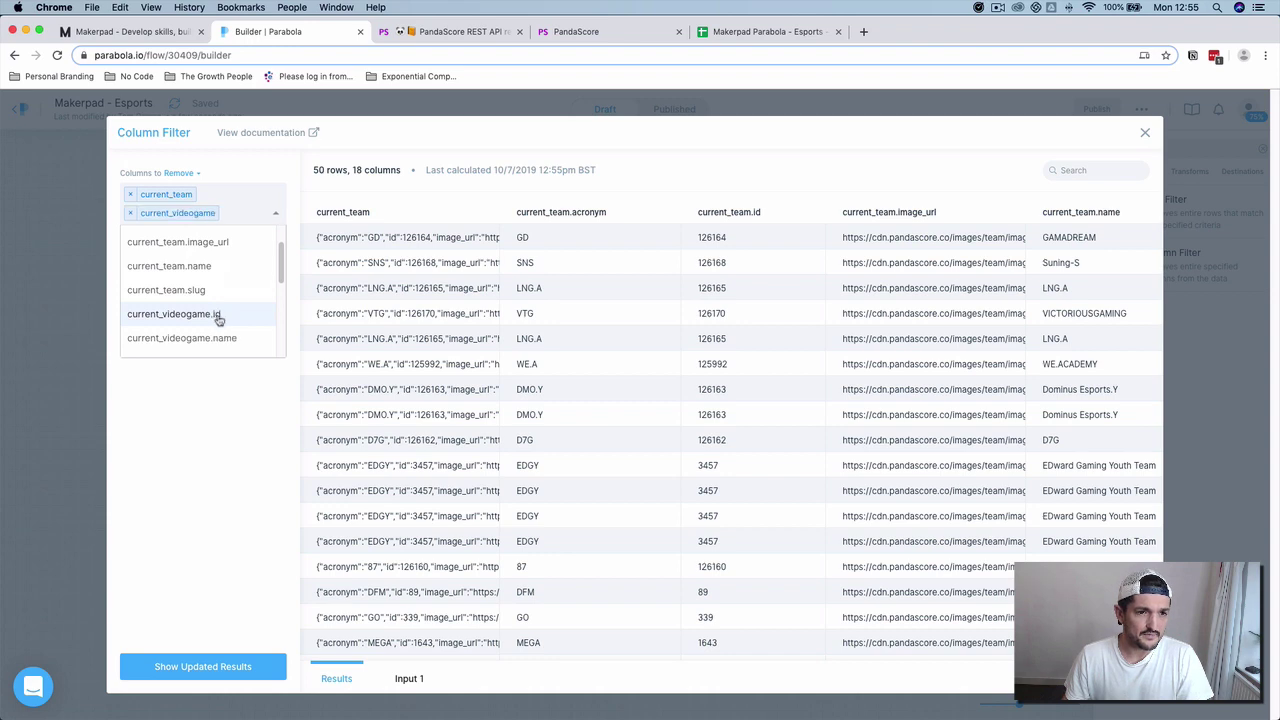
click(502, 660)
mouse_move(502, 660)
mouse_down()
mouse_move(747, 655)
mouse_move(507, 658)
mouse_up()
click(245, 666)
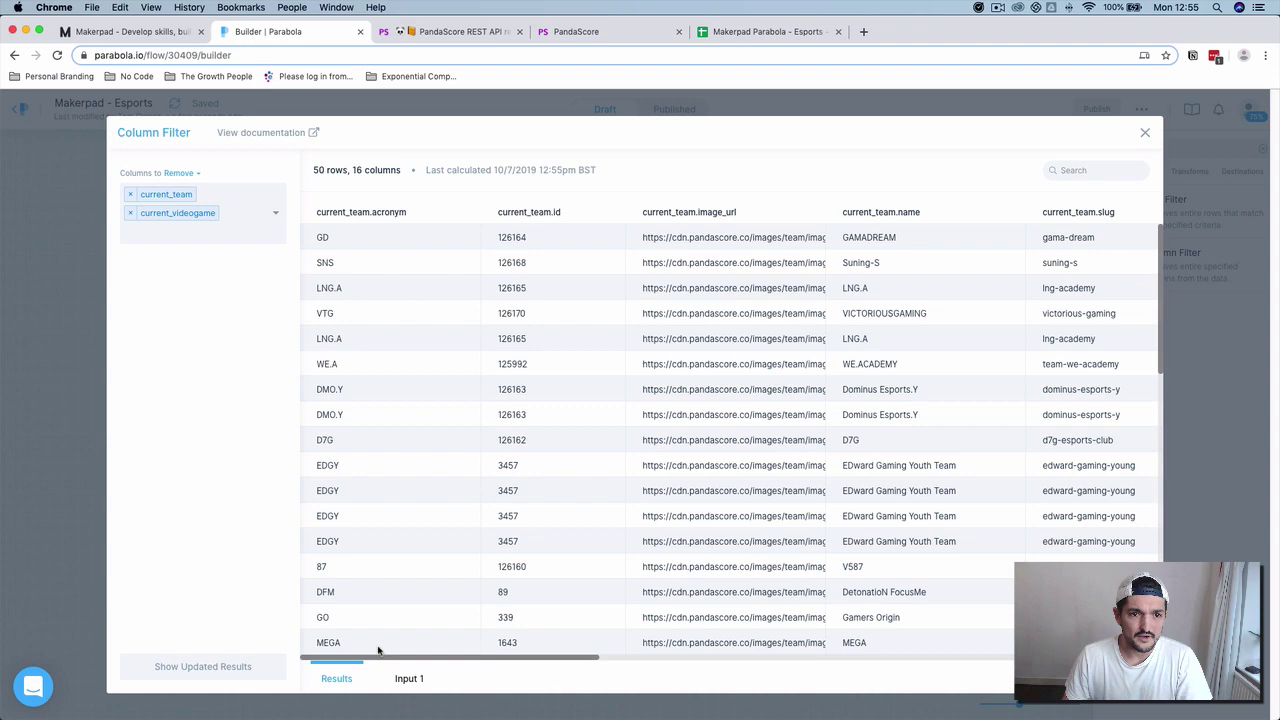
drag(377, 660, 952, 660)
scroll(874, 589, down, 10)
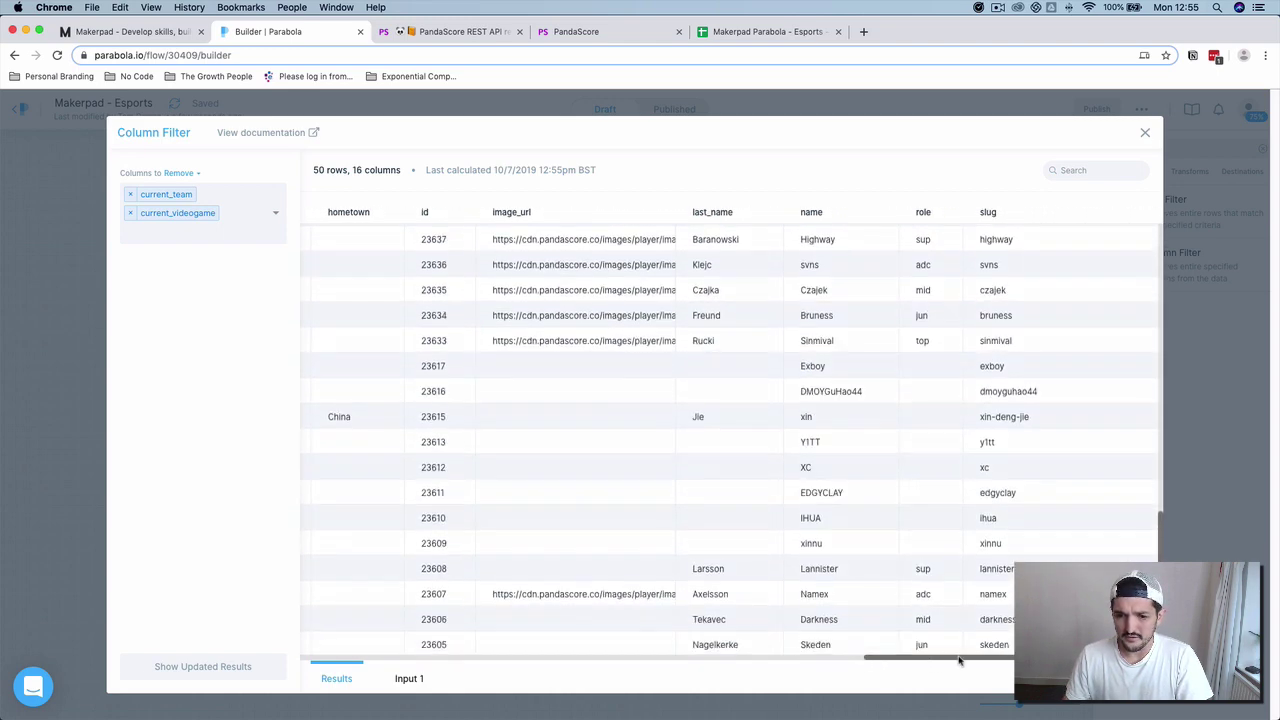
drag(955, 658, 310, 658)
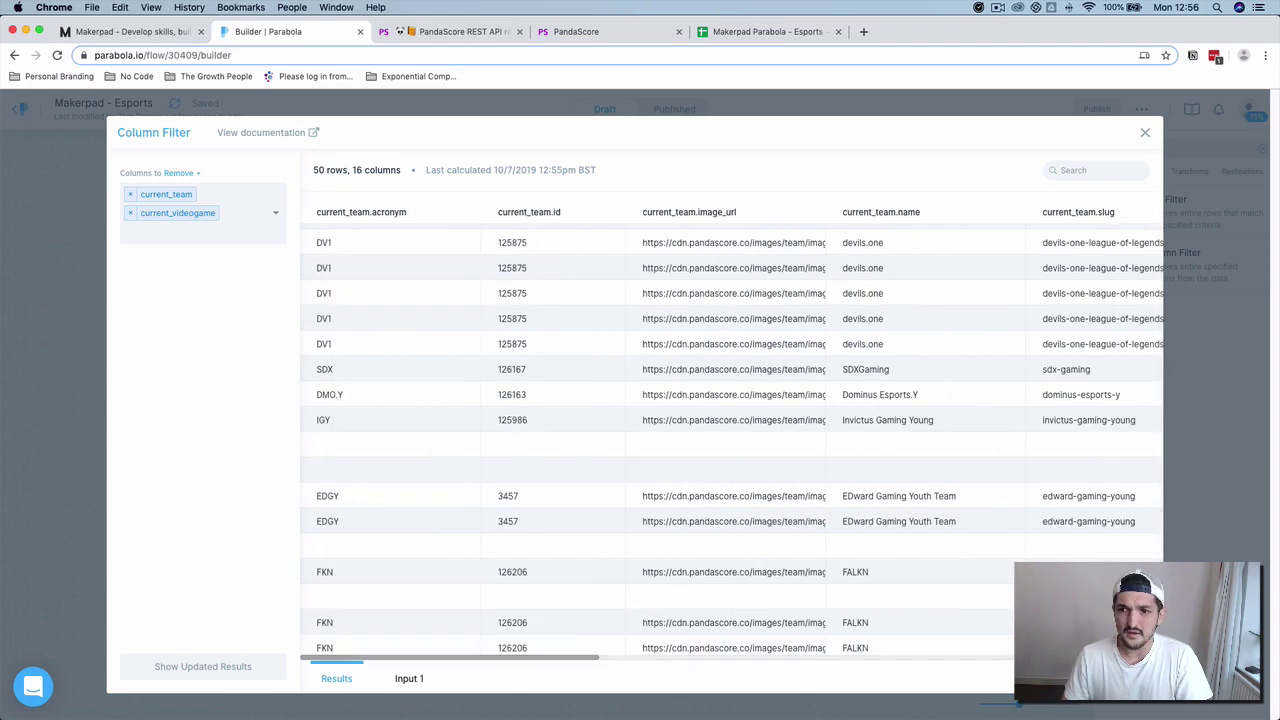
click(1145, 132)
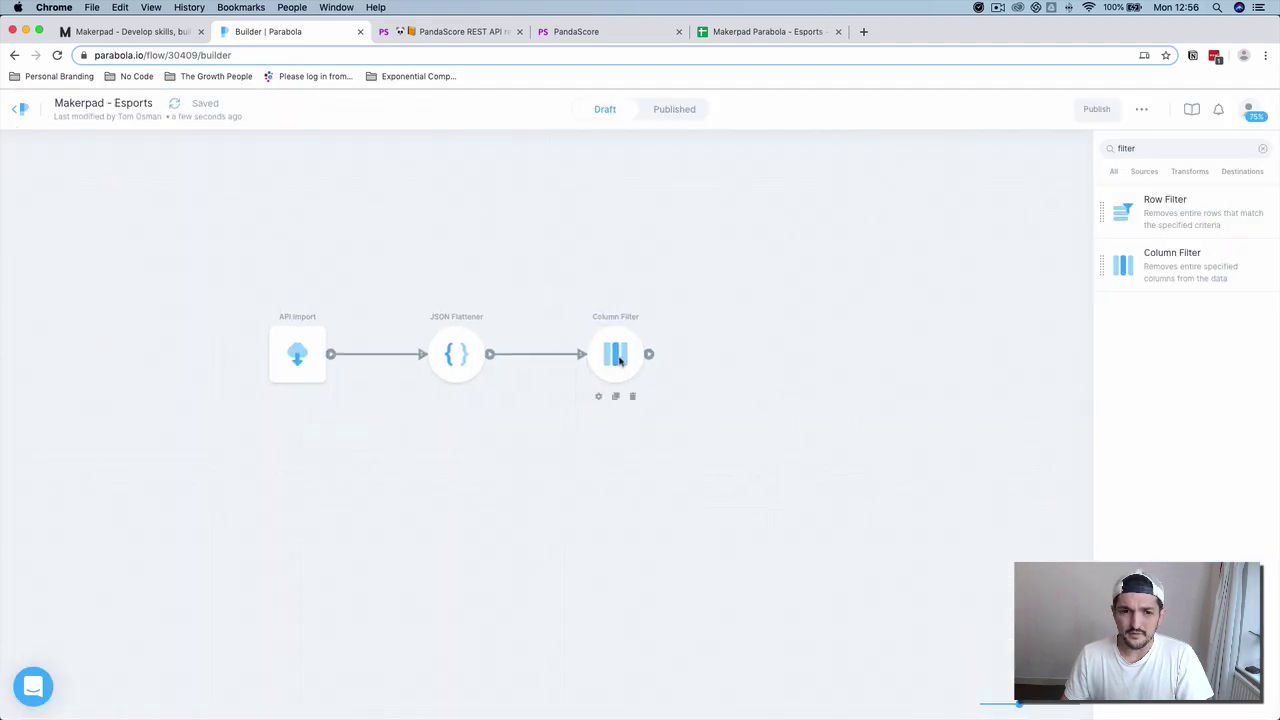
Shift the Column Filter slightly left and browse the step list, trying then clearing a 'rena' search
drag(615, 354, 593, 354)
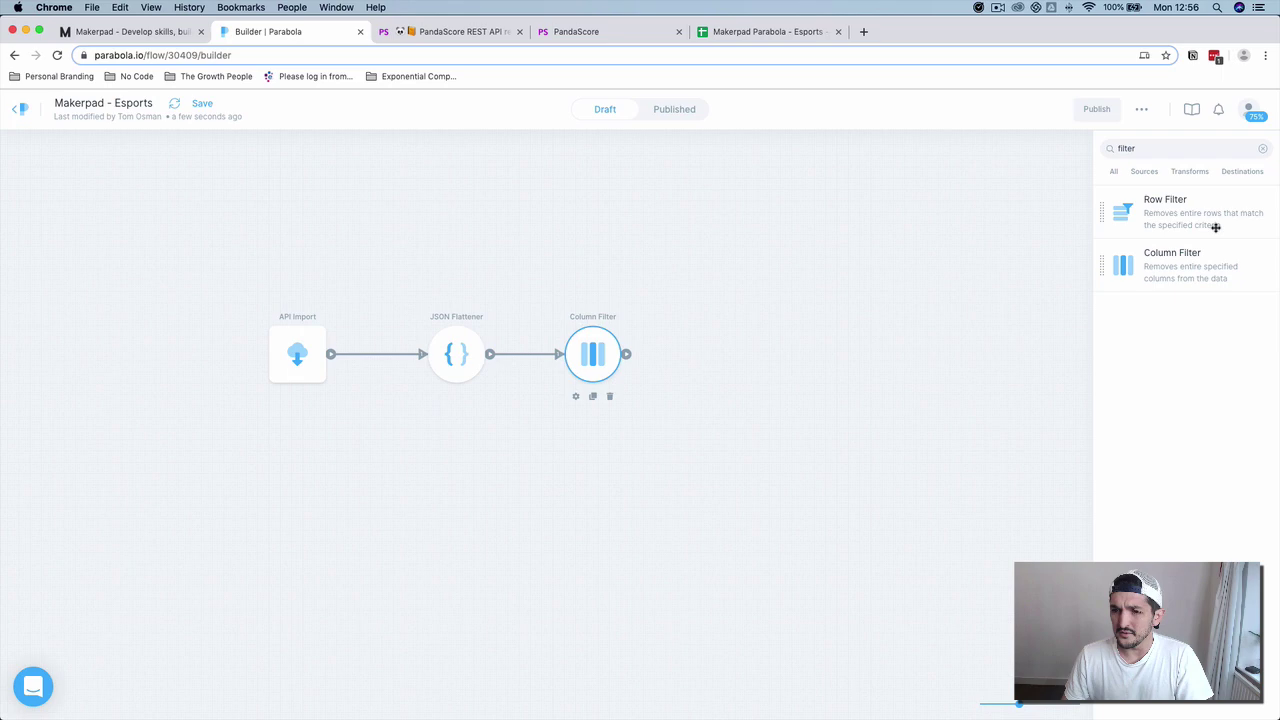
click(1189, 171)
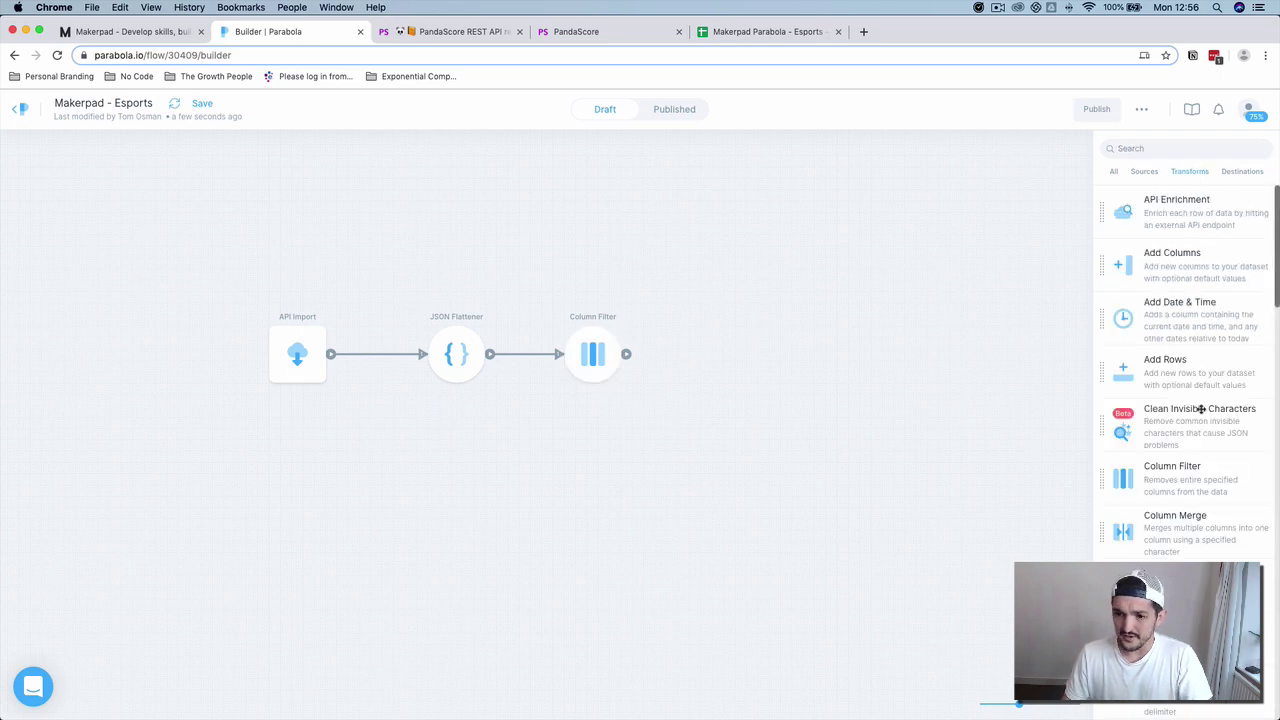
scroll(1187, 510, down, 10)
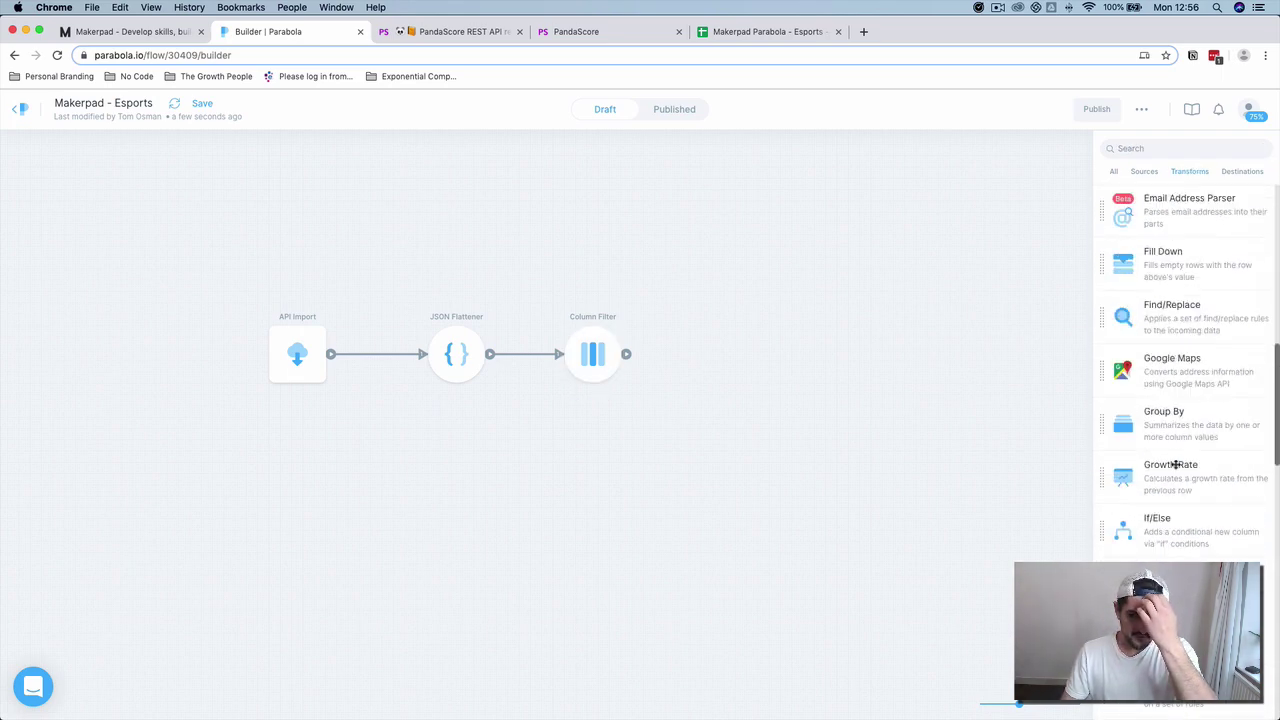
scroll(1180, 463, up, 7)
scroll(1180, 444, up, 5)
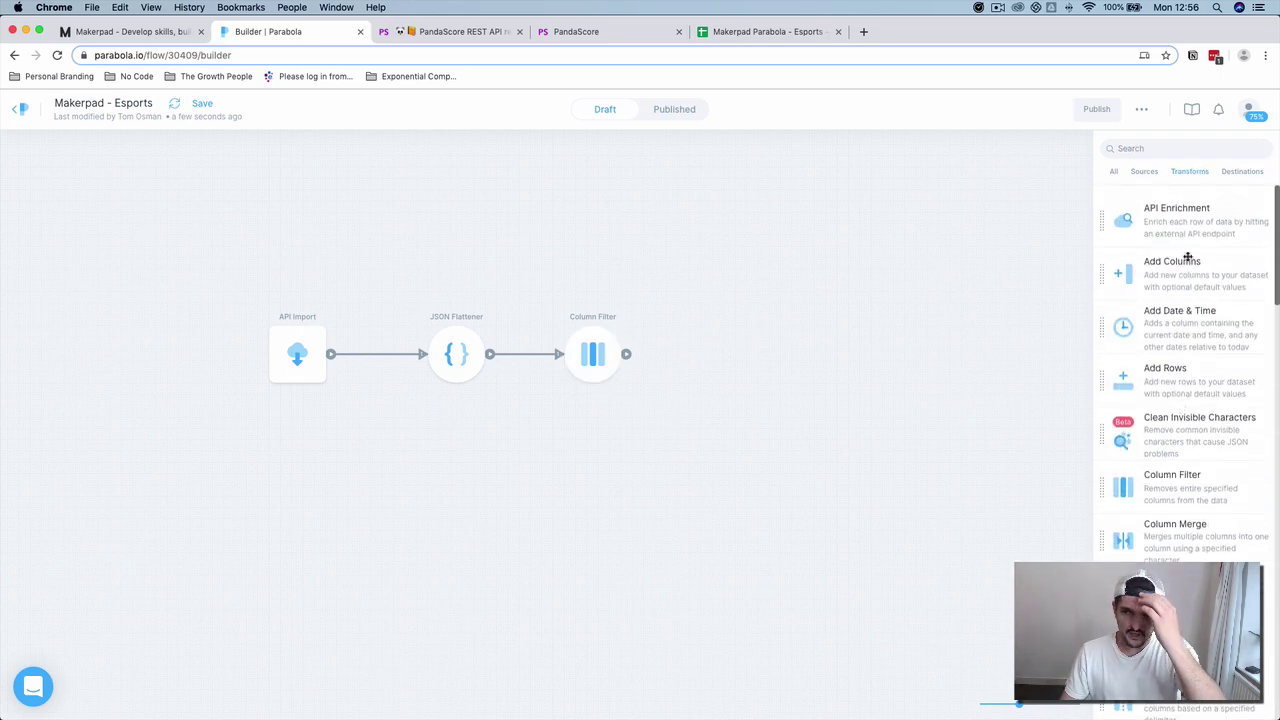
click(1188, 148)
text(rename)
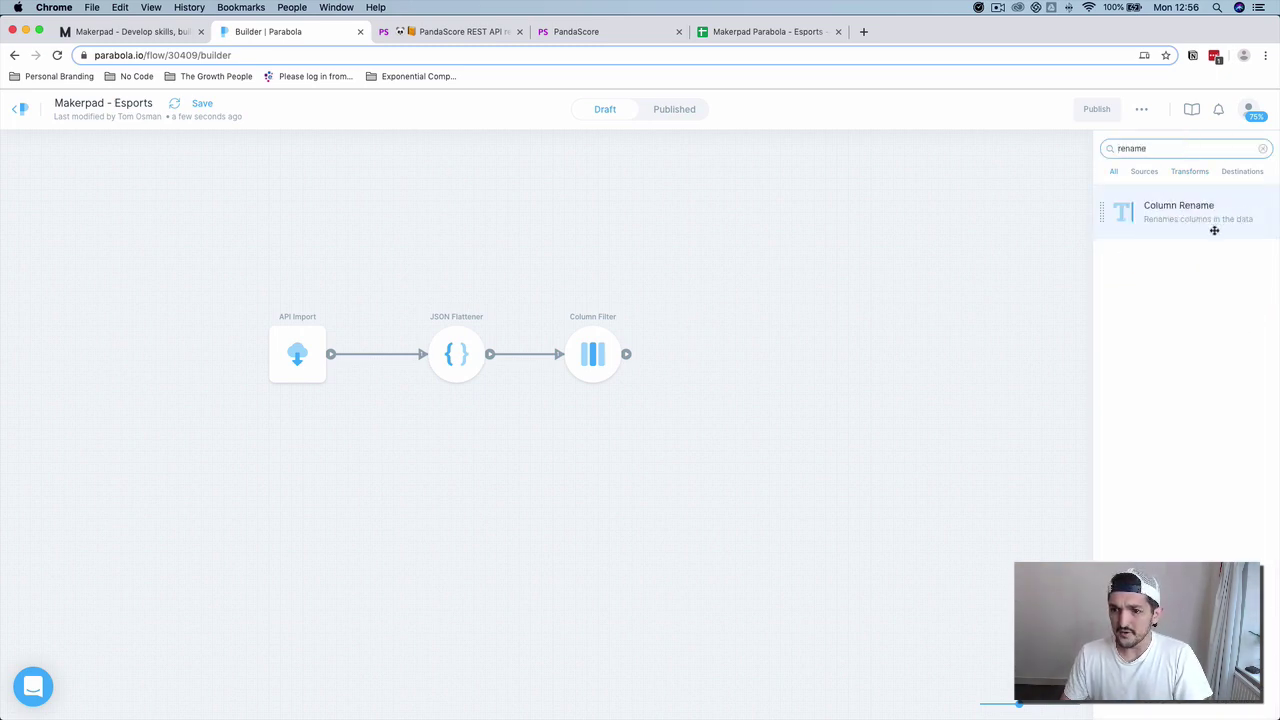
double_click(1176, 147)
key(BackSpace)
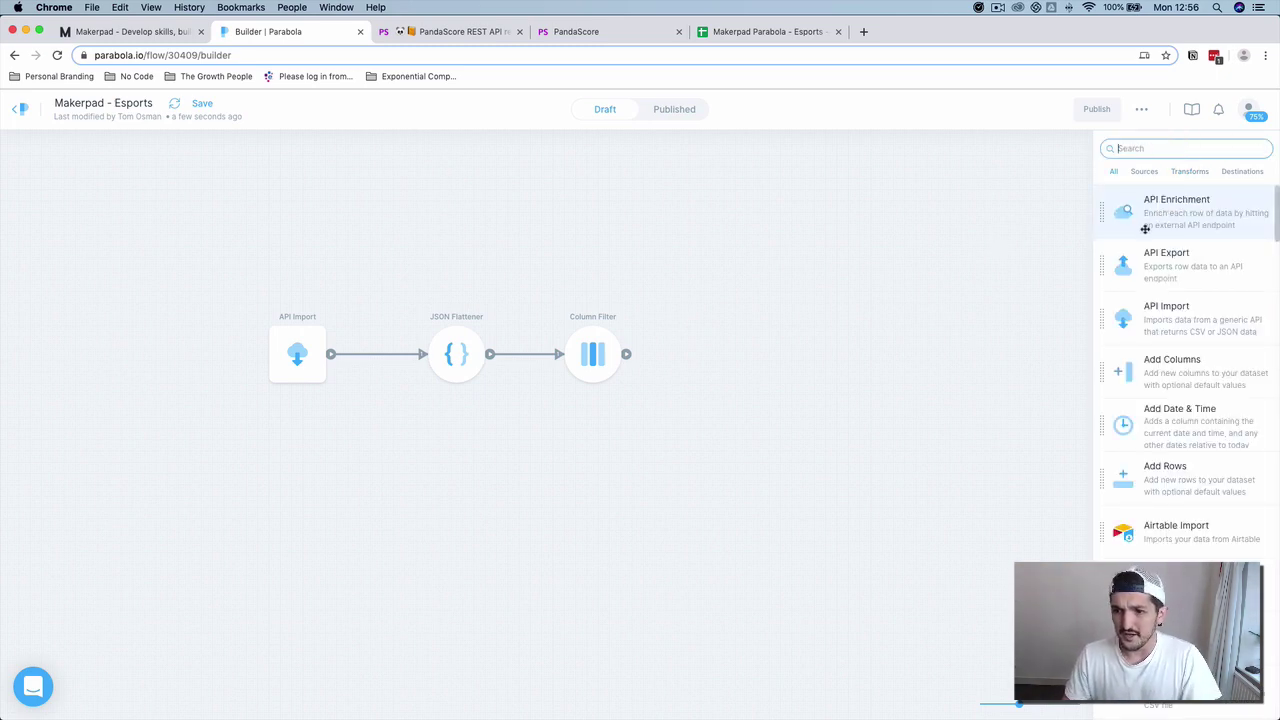
Add a Google Sheets destination step and connect Column Filter's output to it
click(1238, 173)
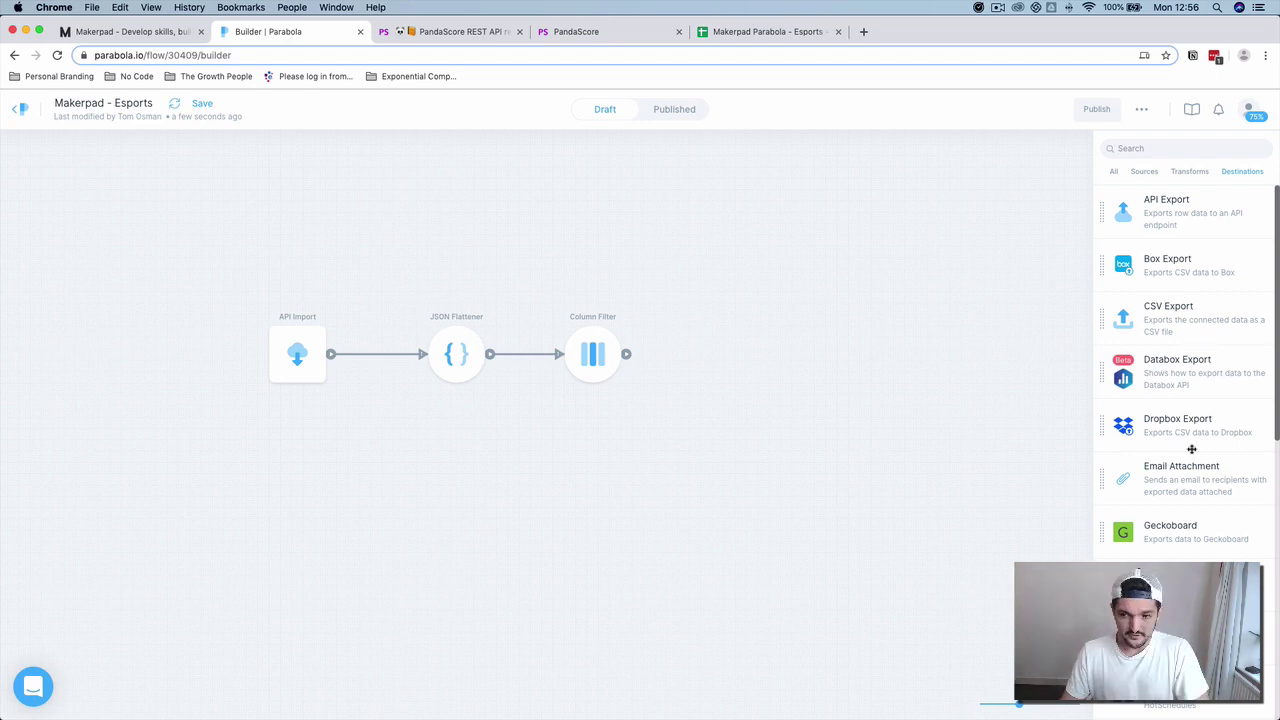
scroll(1191, 460, down, 1)
drag(855, 437, 764, 355)
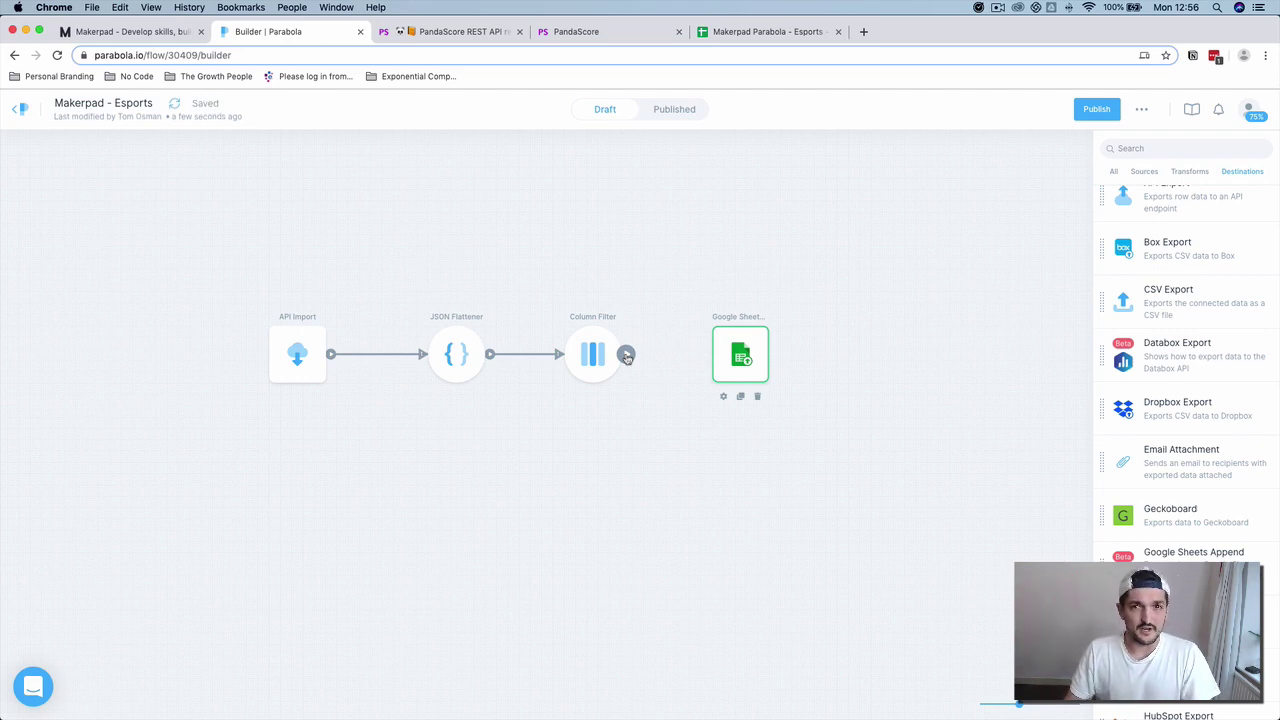
scroll(1100, 337, up, 2)
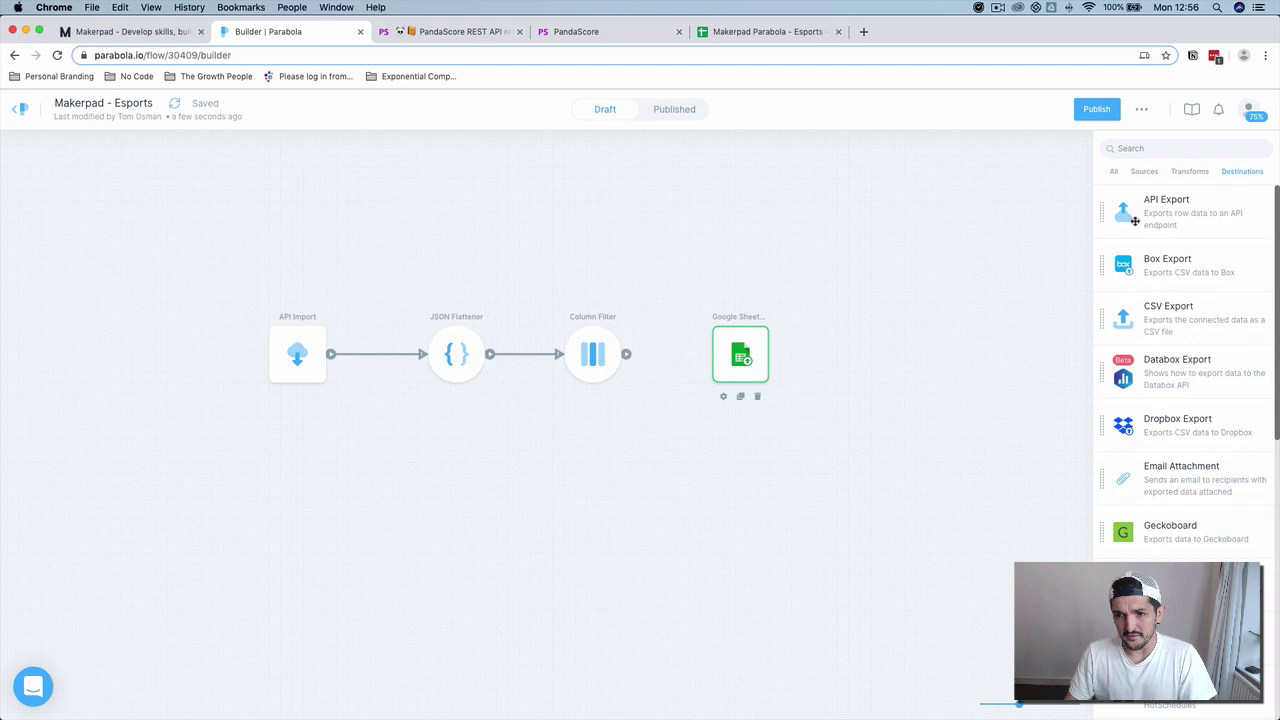
drag(626, 354, 757, 368)
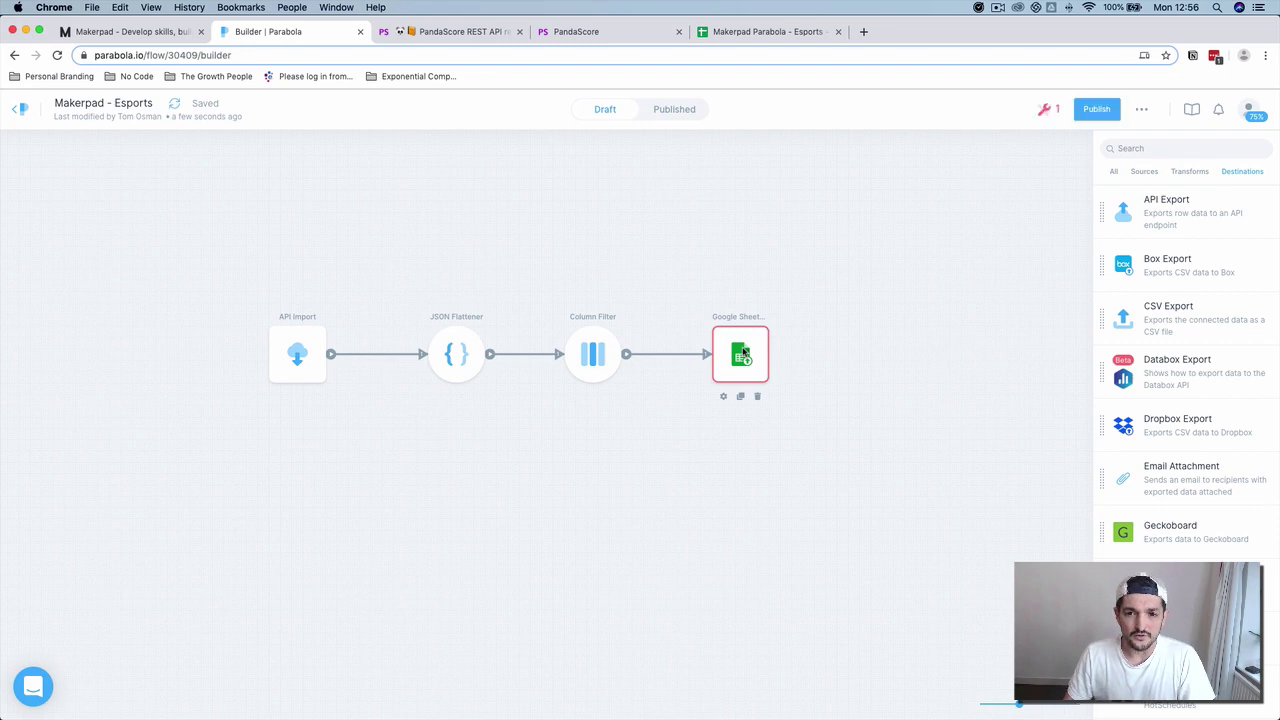
Pick the Makerpad Parabola - Esports file as the Google Sheets export destination
click(743, 352)
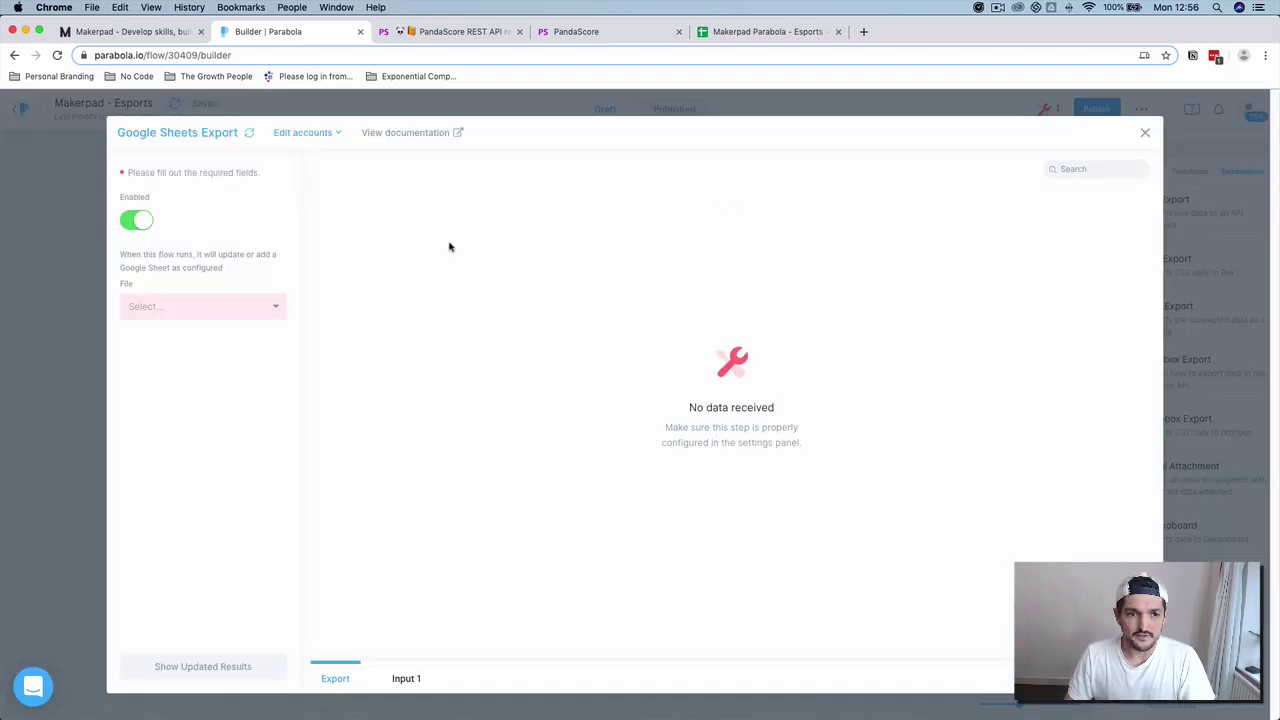
click(210, 318)
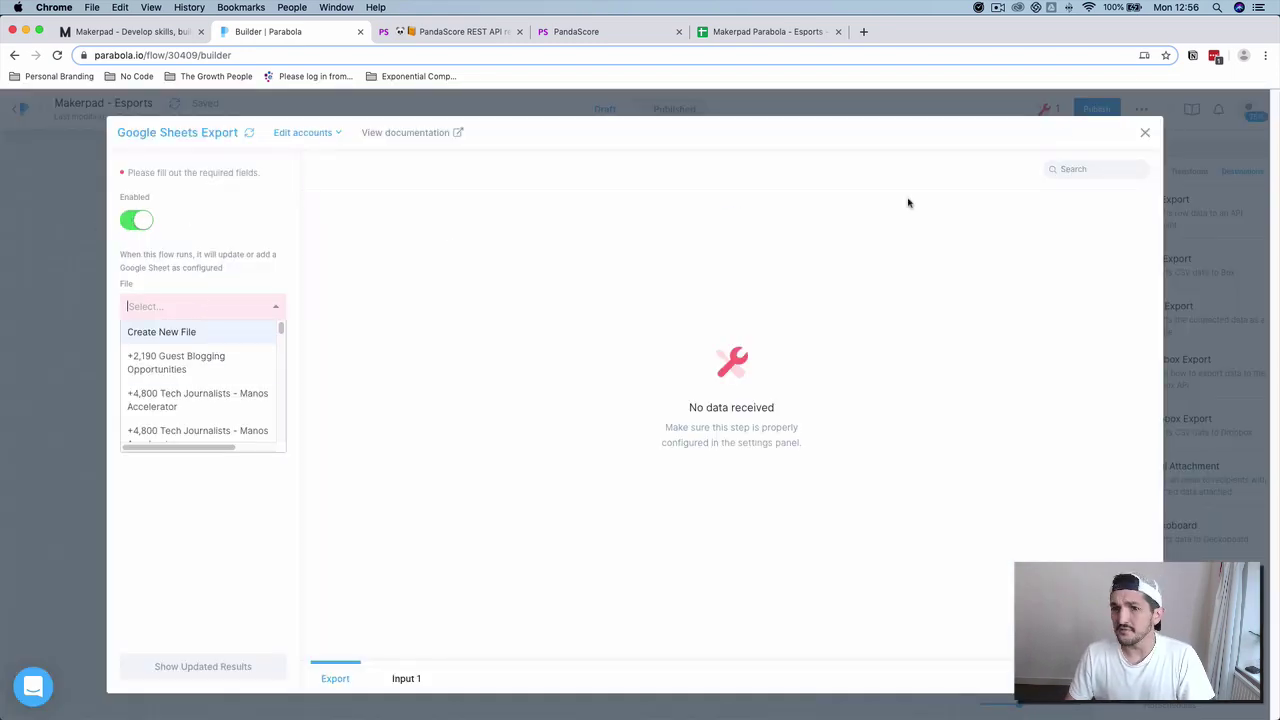
text(Makerpad)
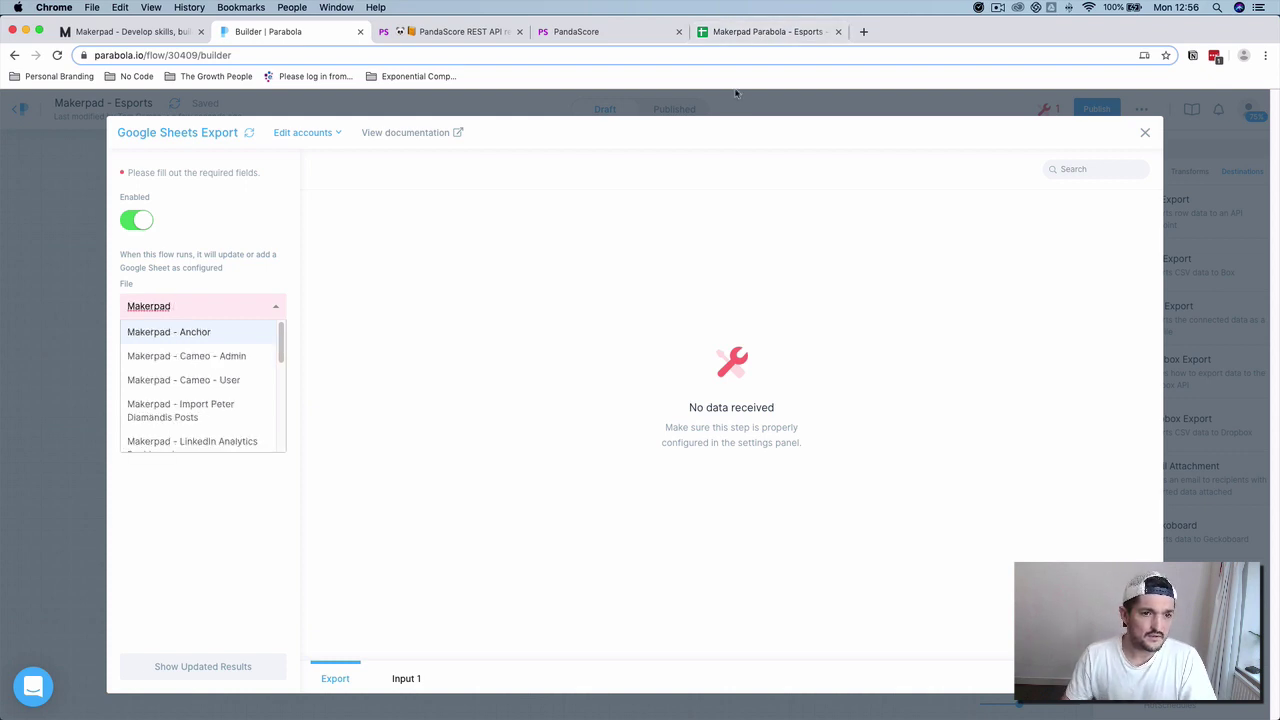
scroll(213, 372, down, 5)
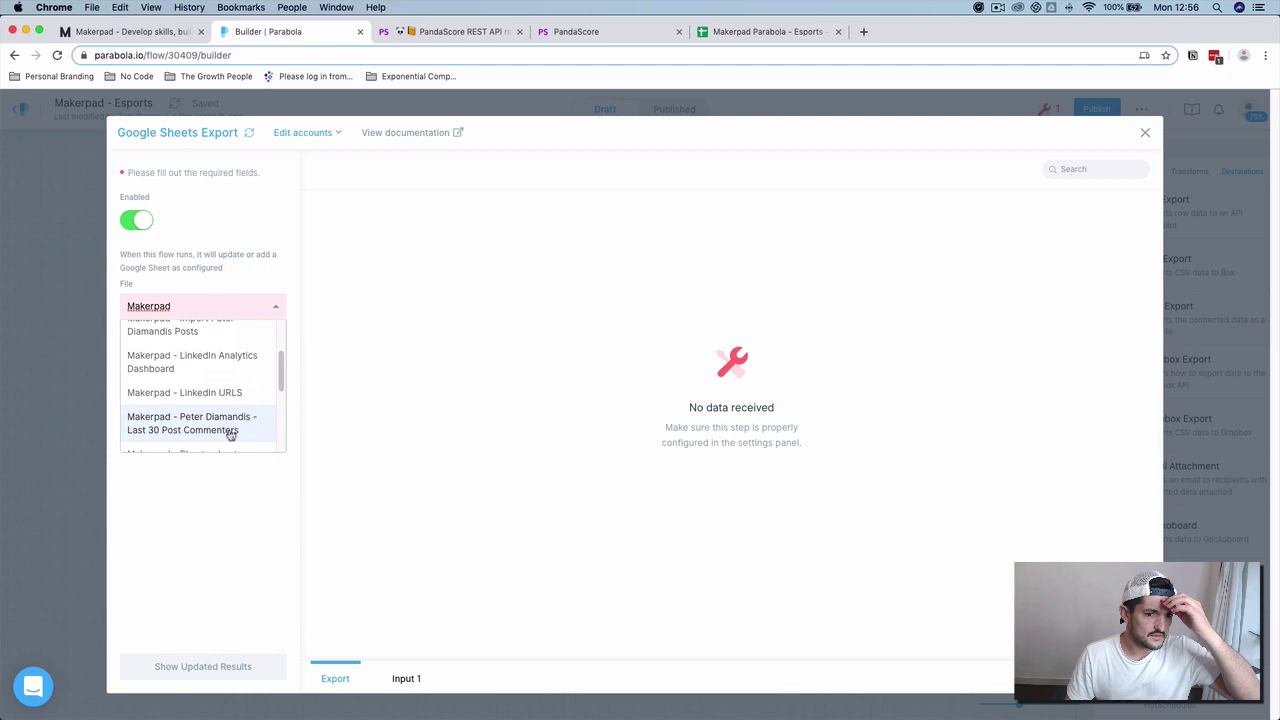
scroll(230, 430, down, 4)
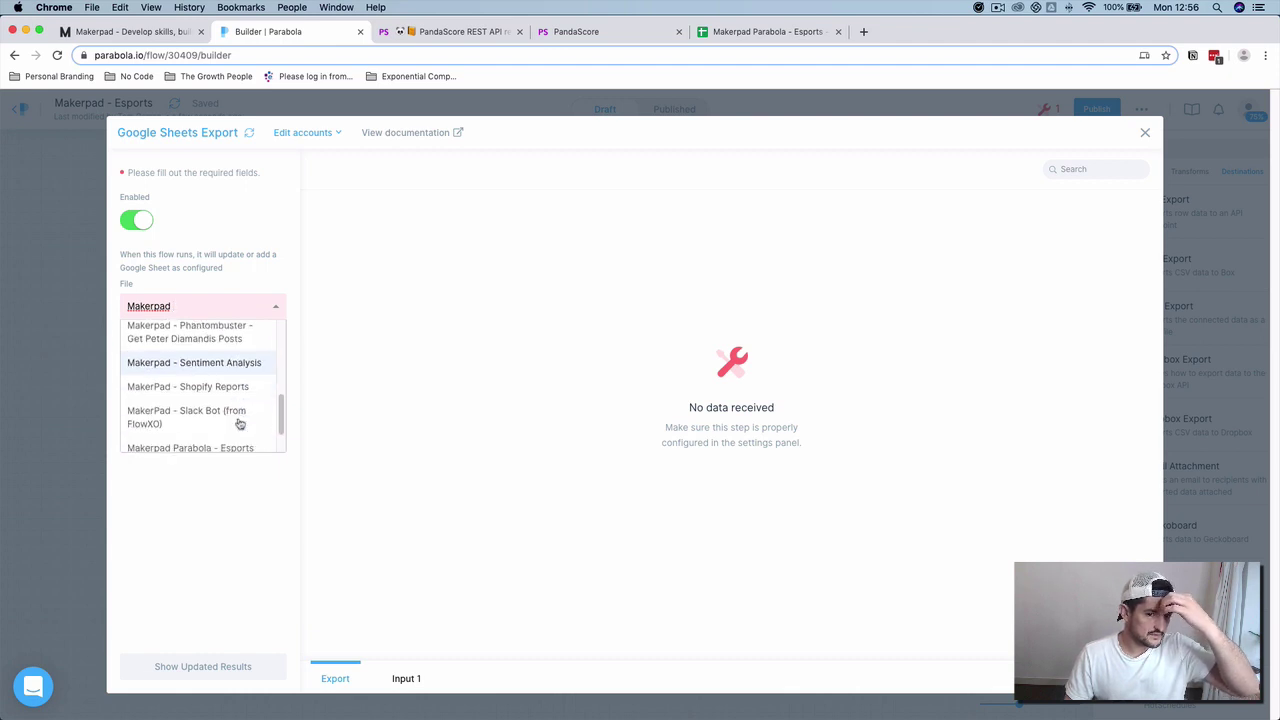
click(206, 407)
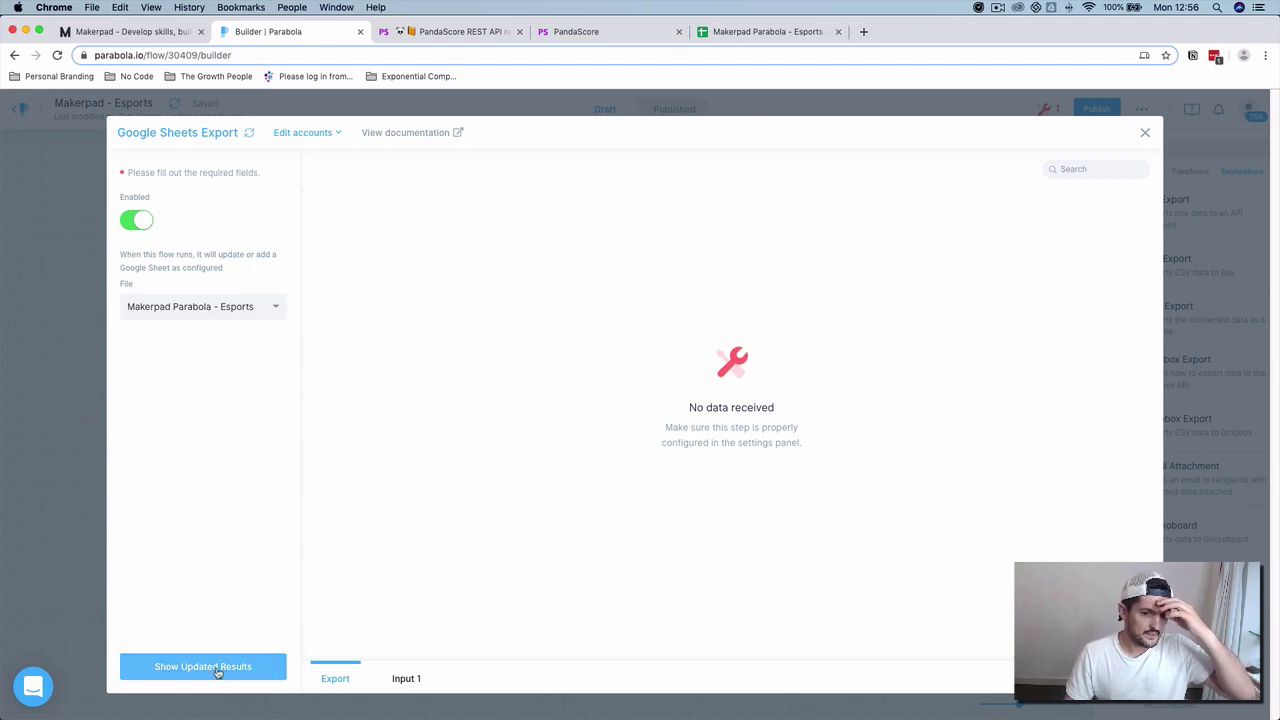
click(258, 665)
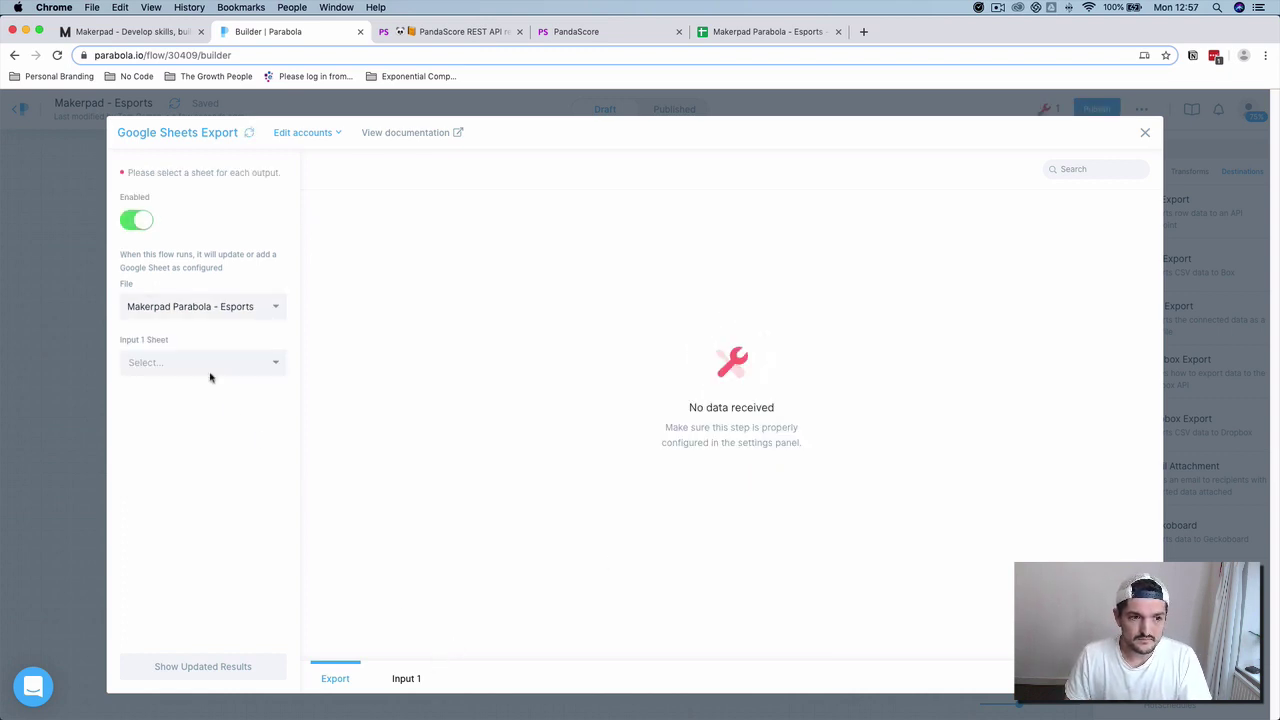
Target Sheet1 and refresh the preview to show 50 rows and 16 columns
click(197, 355)
click(197, 388)
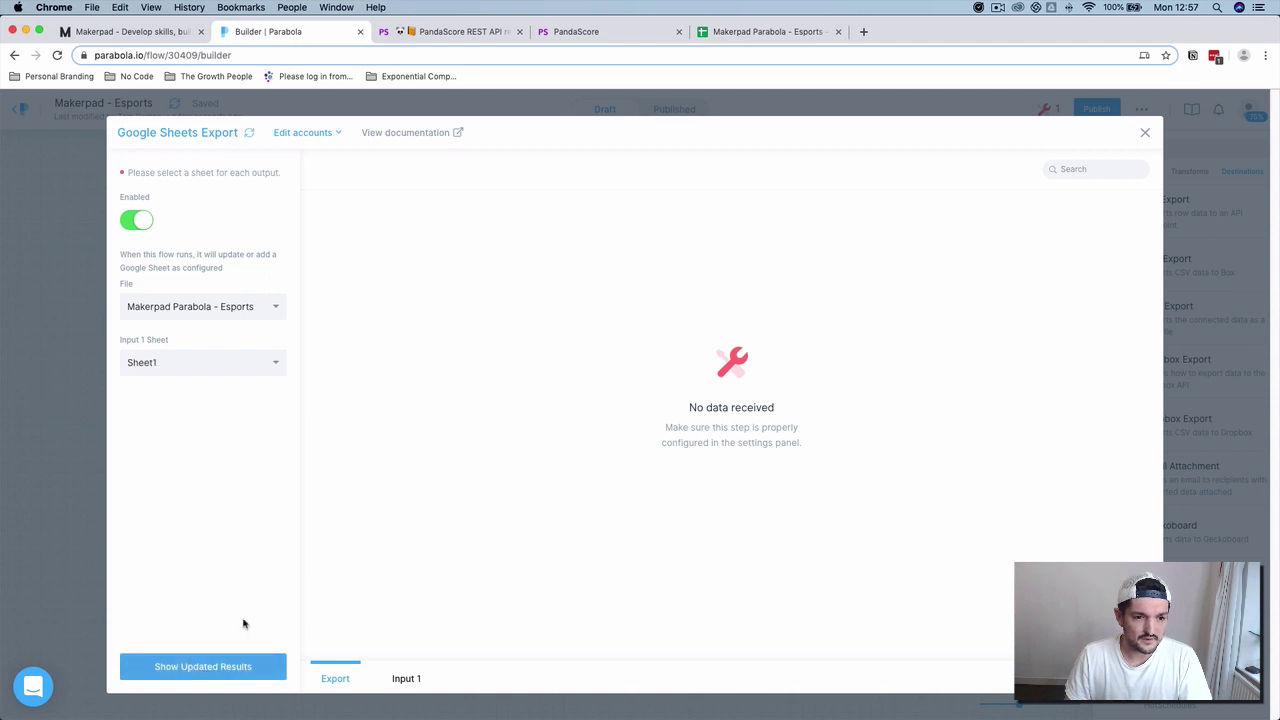
click(240, 665)
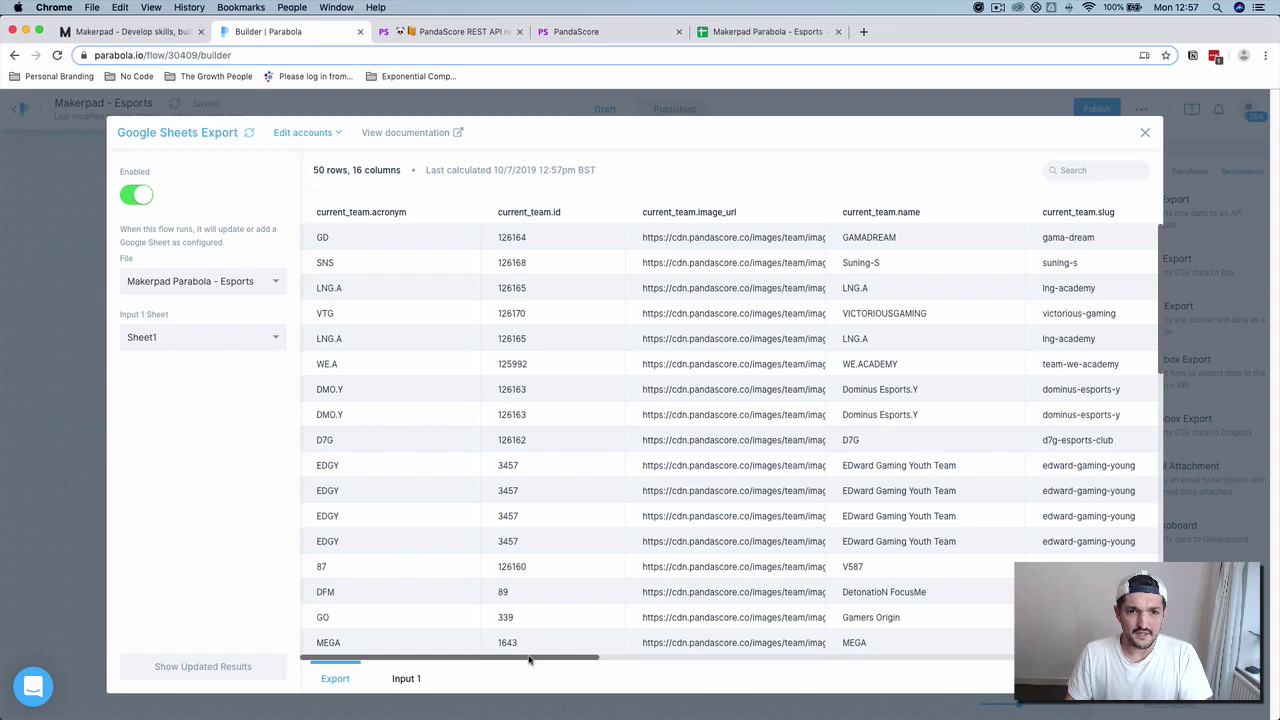
mouse_move(530, 660)
mouse_down()
mouse_move(955, 658)
mouse_move(520, 660)
mouse_up()
click(1145, 132)
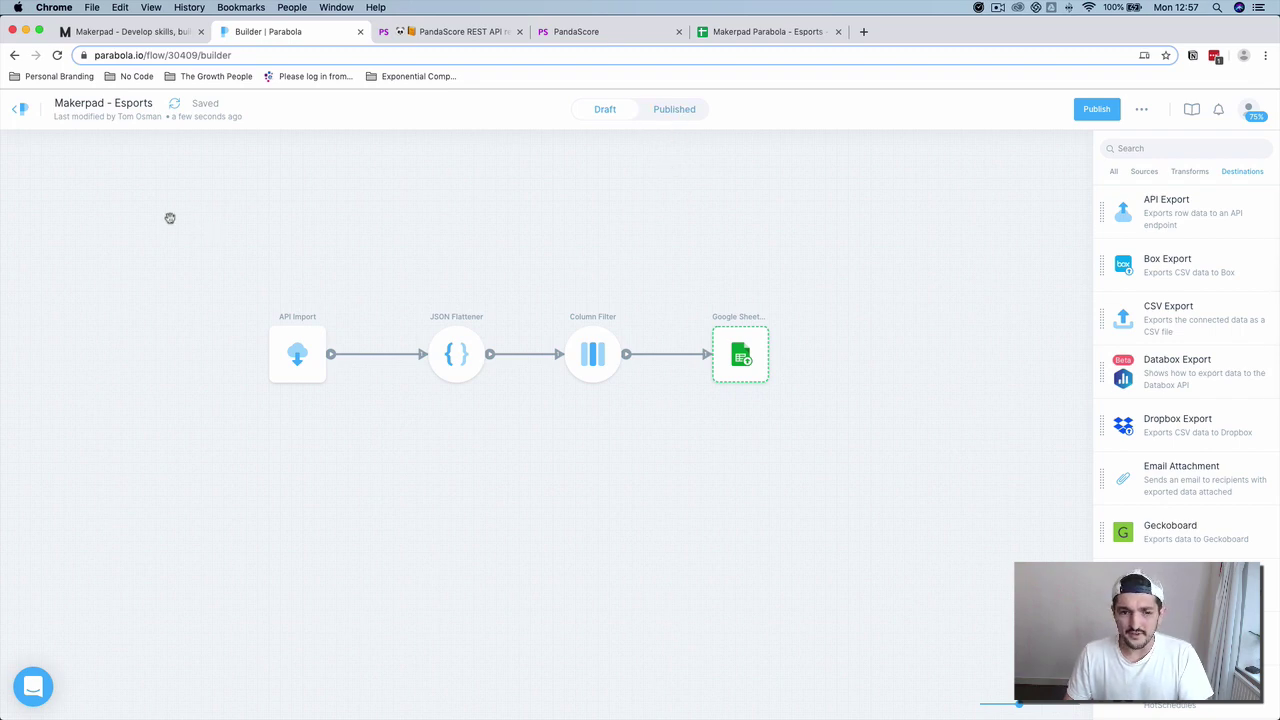
Publish the flow, dismissing the upgrade plan prompt along the way
click(1097, 111)
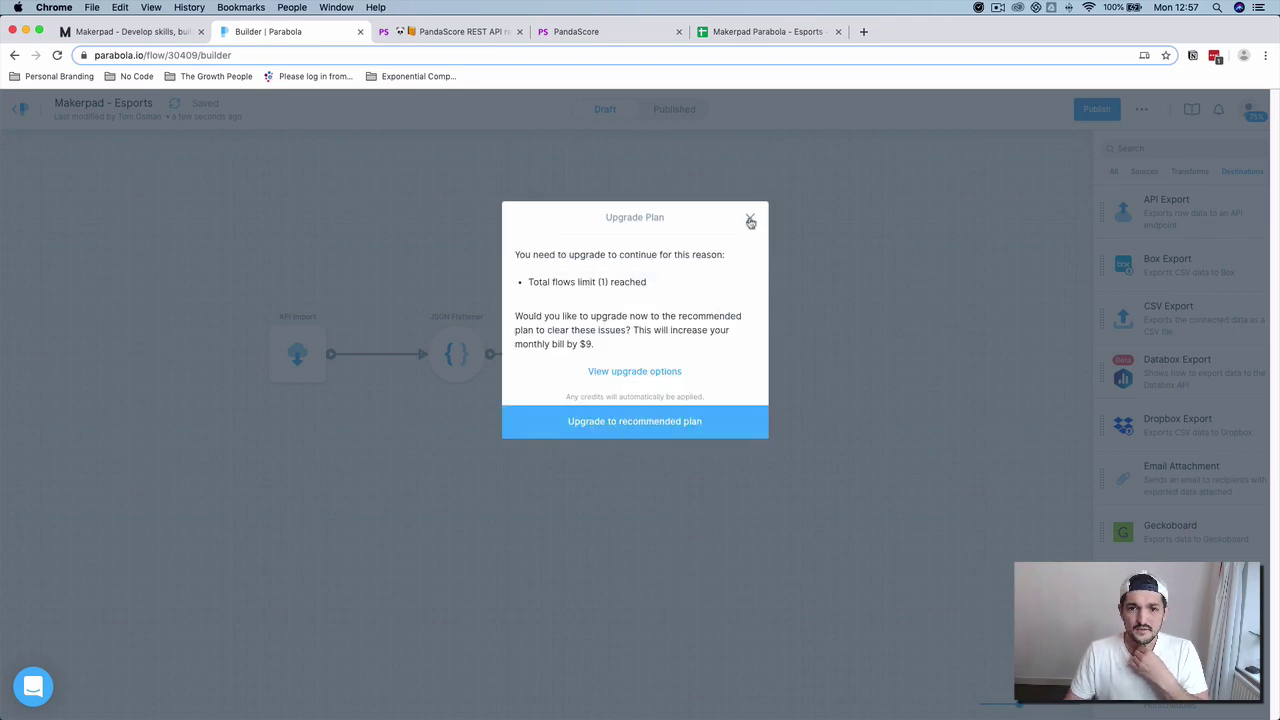
click(750, 220)
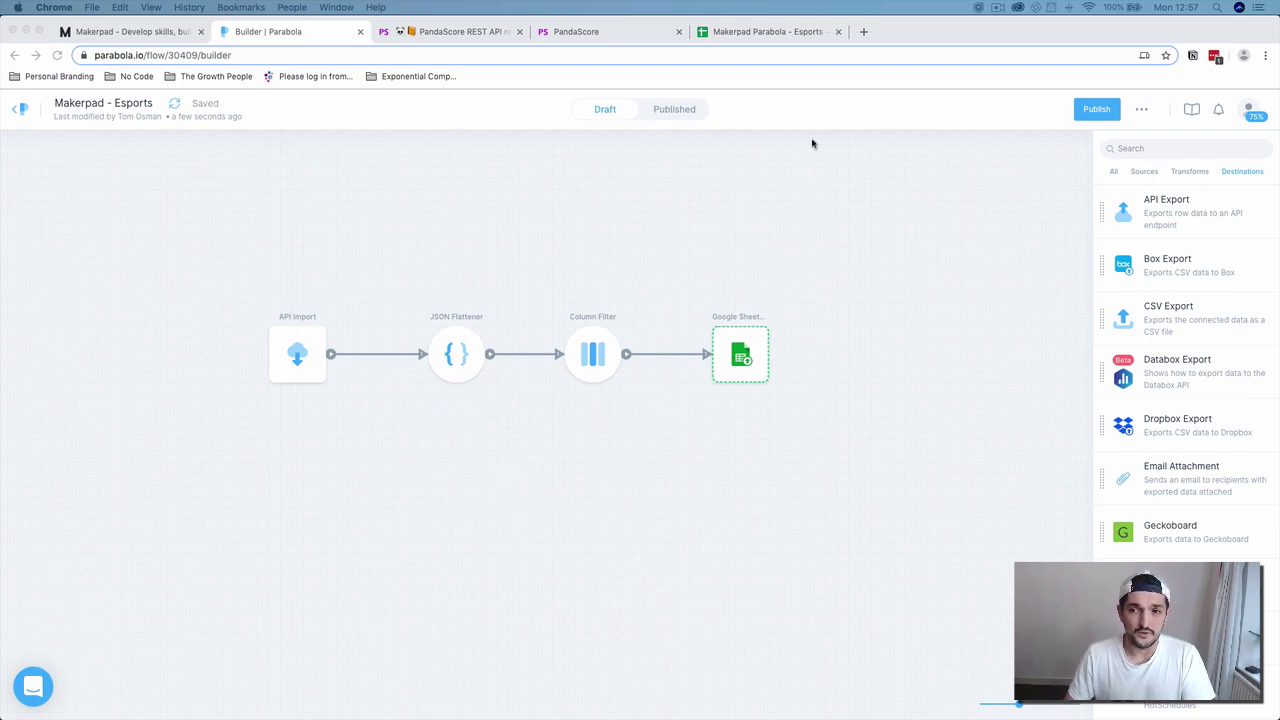
click(1097, 109)
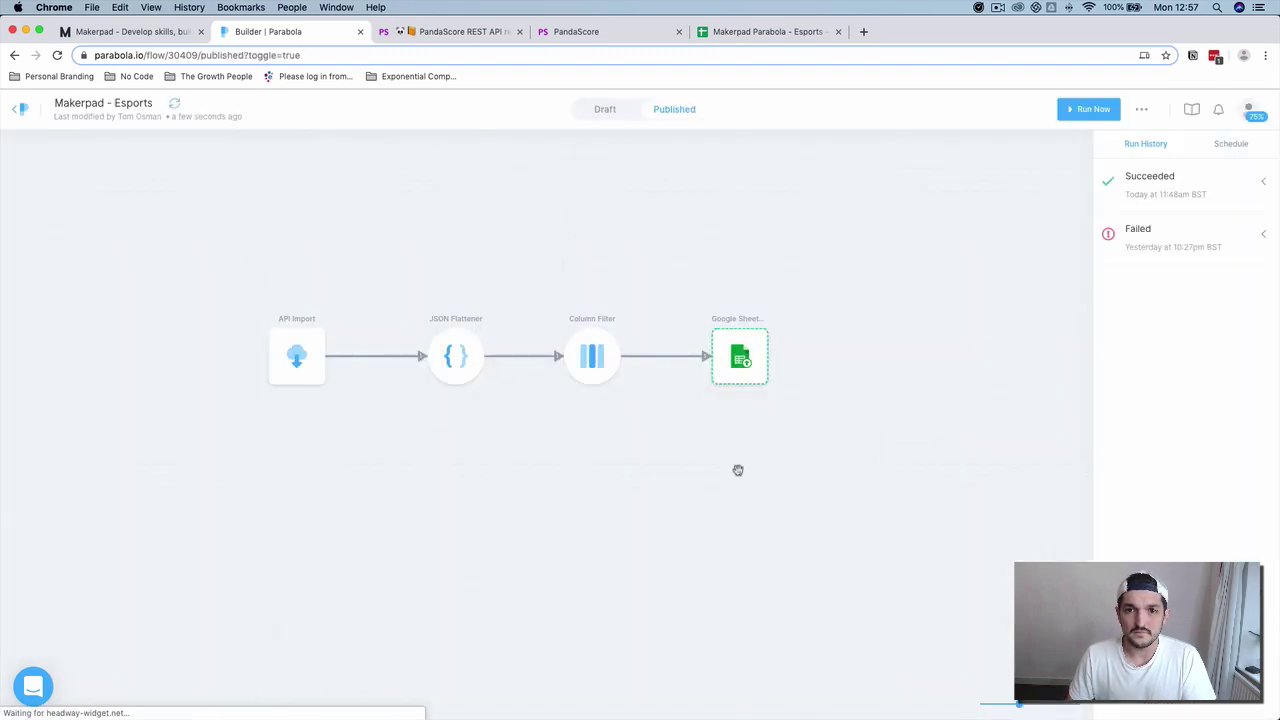
Run the published flow and view the filled Makerpad Parabola - Esports sheet
click(1090, 110)
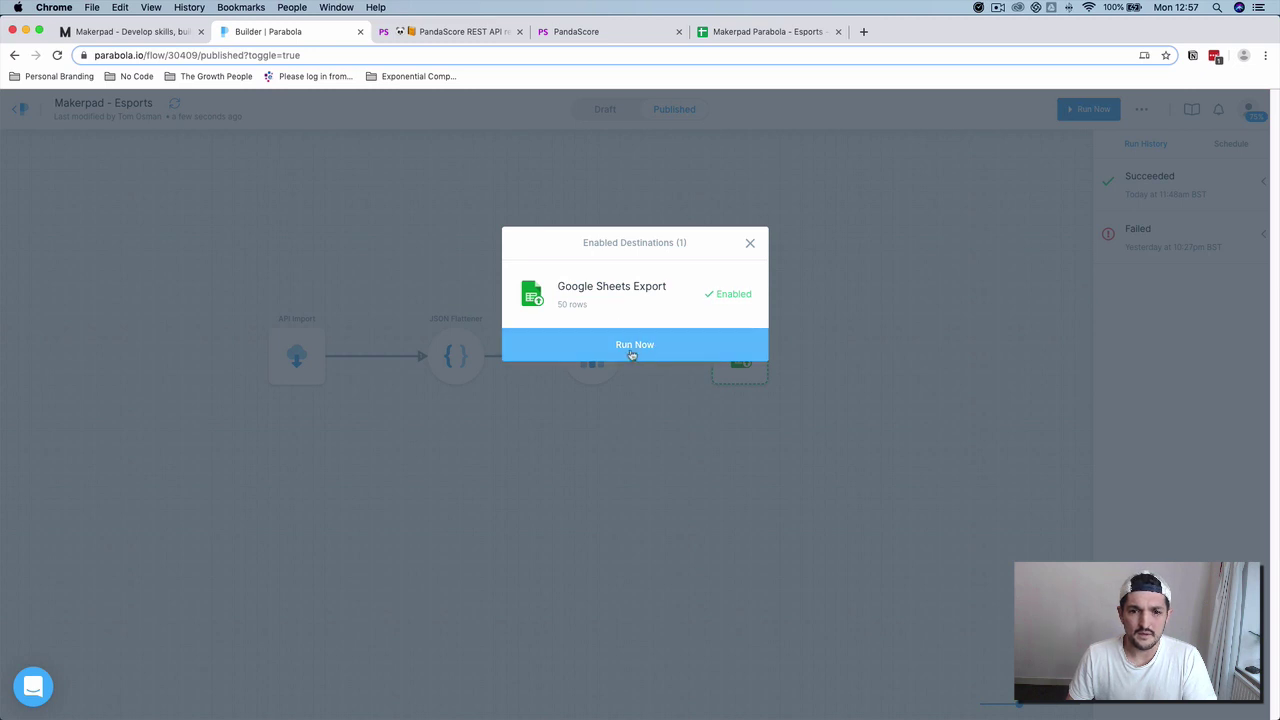
click(632, 346)
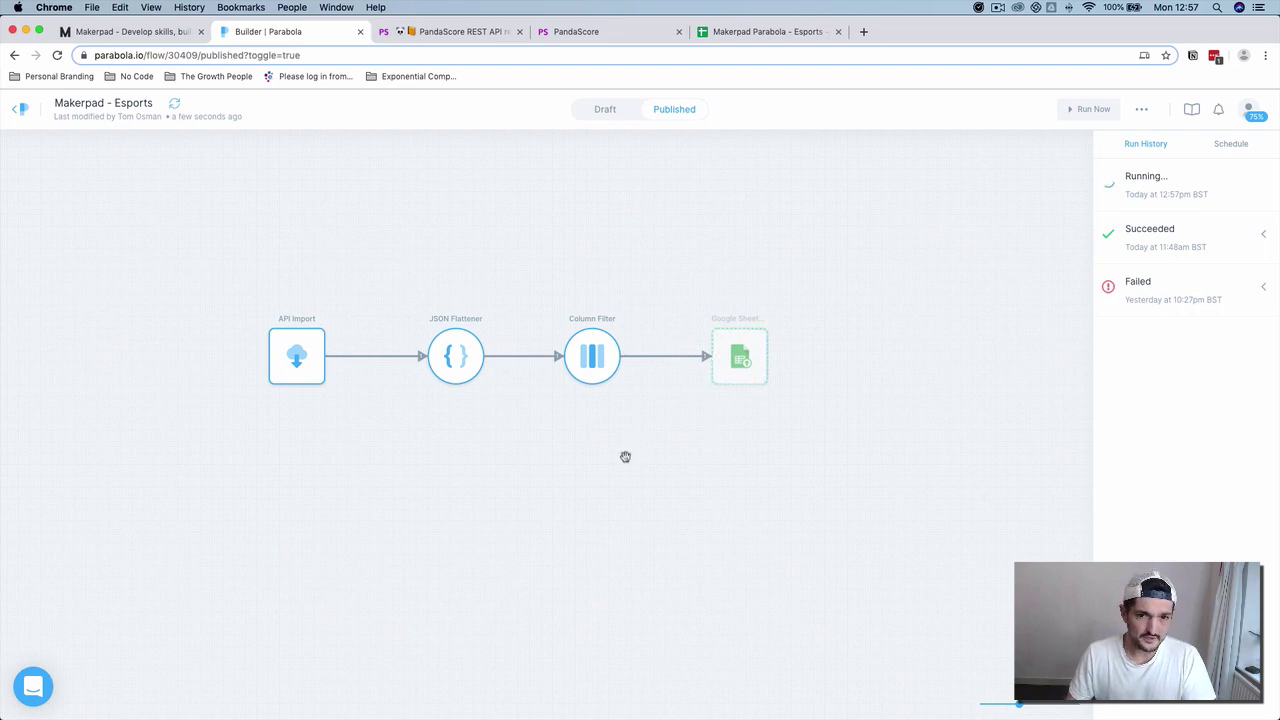
click(782, 33)
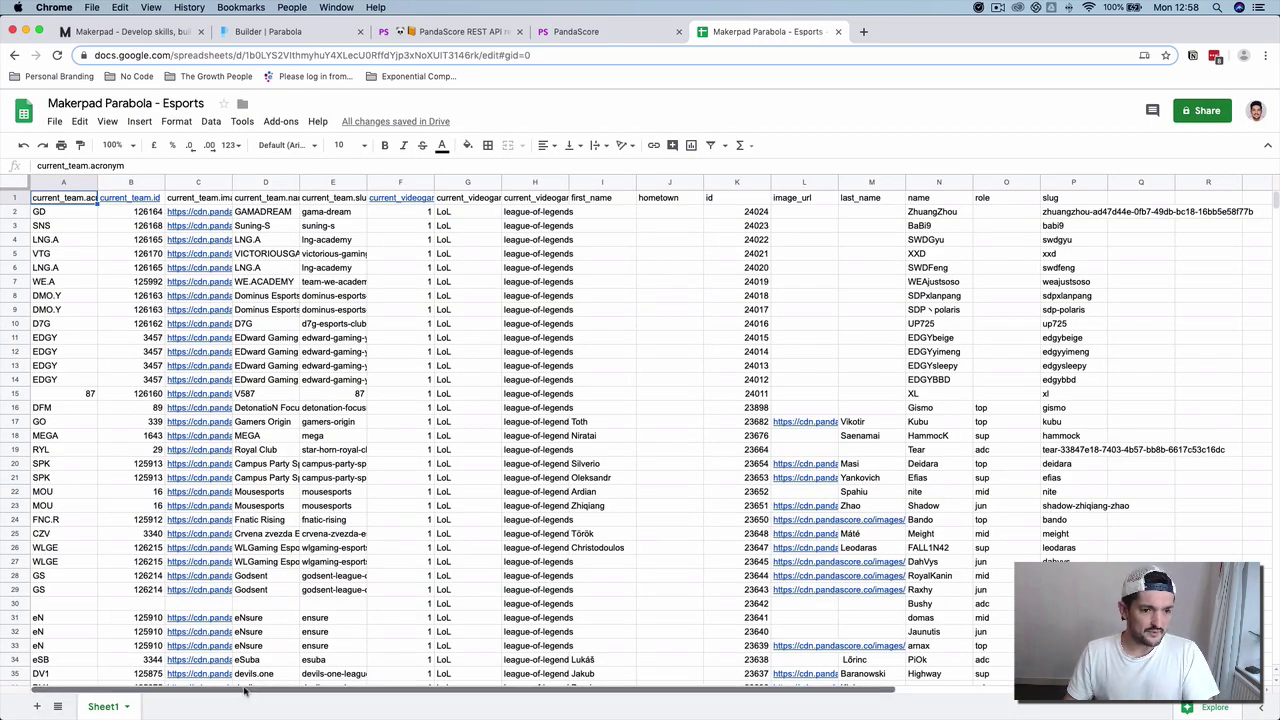
mouse_move(245, 690)
mouse_down()
mouse_move(509, 690)
mouse_move(268, 690)
mouse_up()
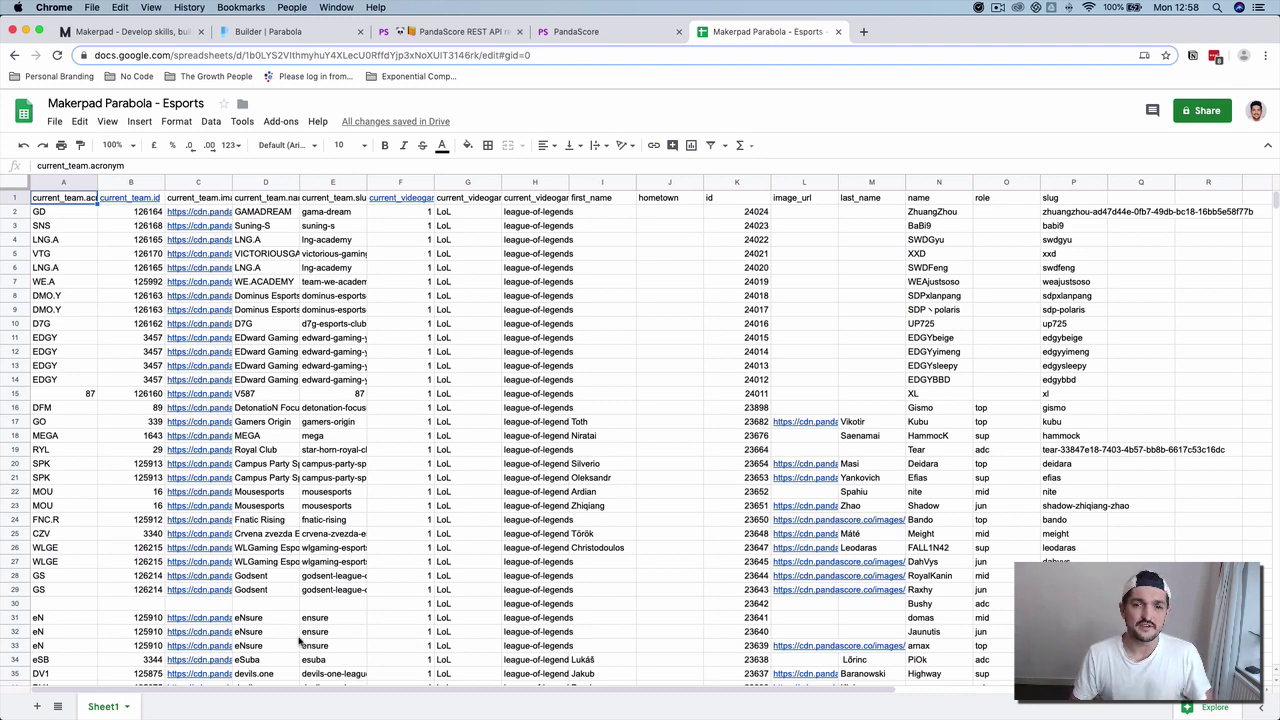
Return to the Builder | Parabola tab to see the succeeded 50-row run
click(316, 34)
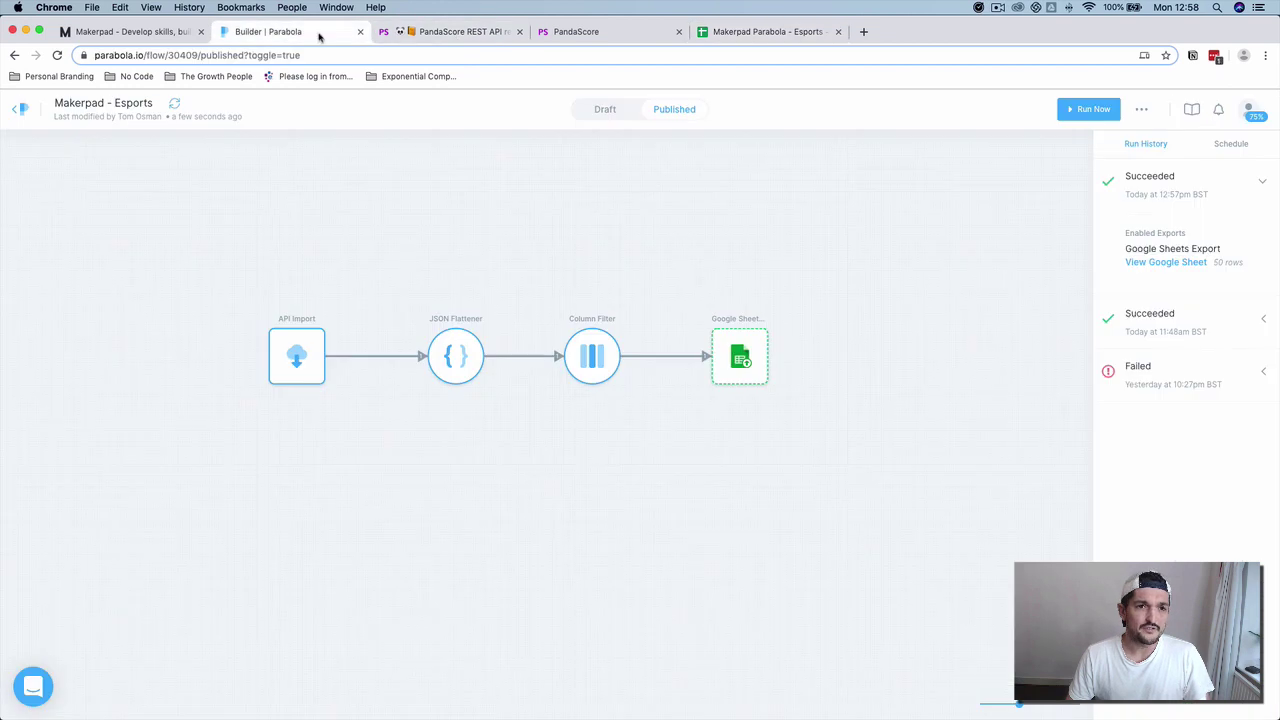